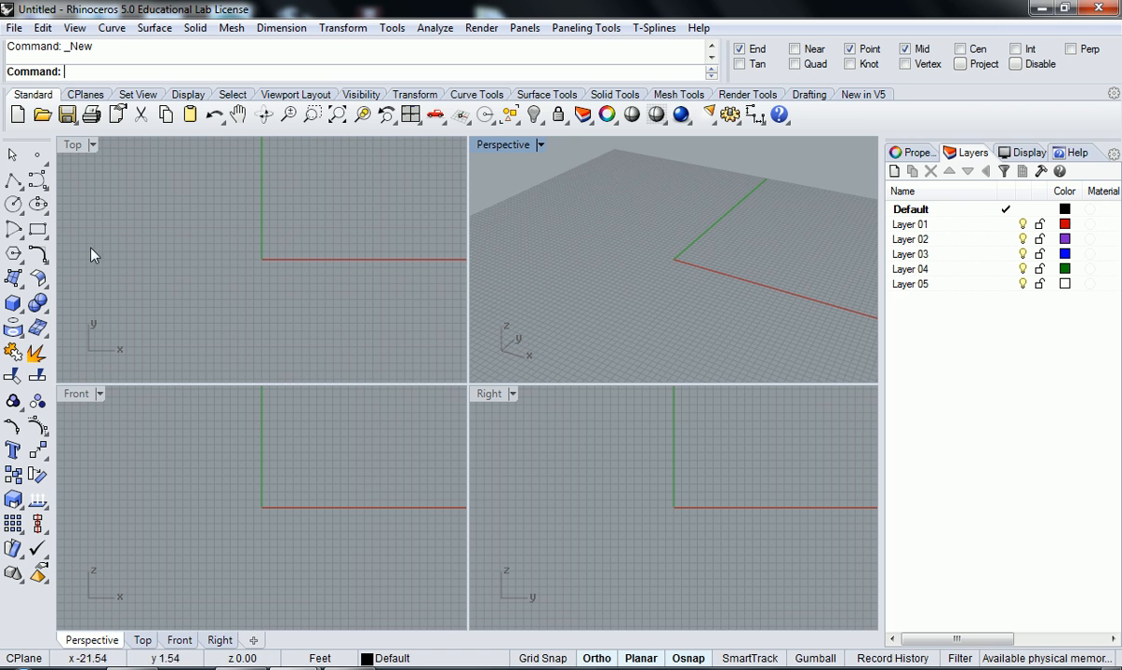
Set the document's distance display to Feet & Inches with a display precision of 1' 1-1/16"
right_drag(199, 264, 235, 289)
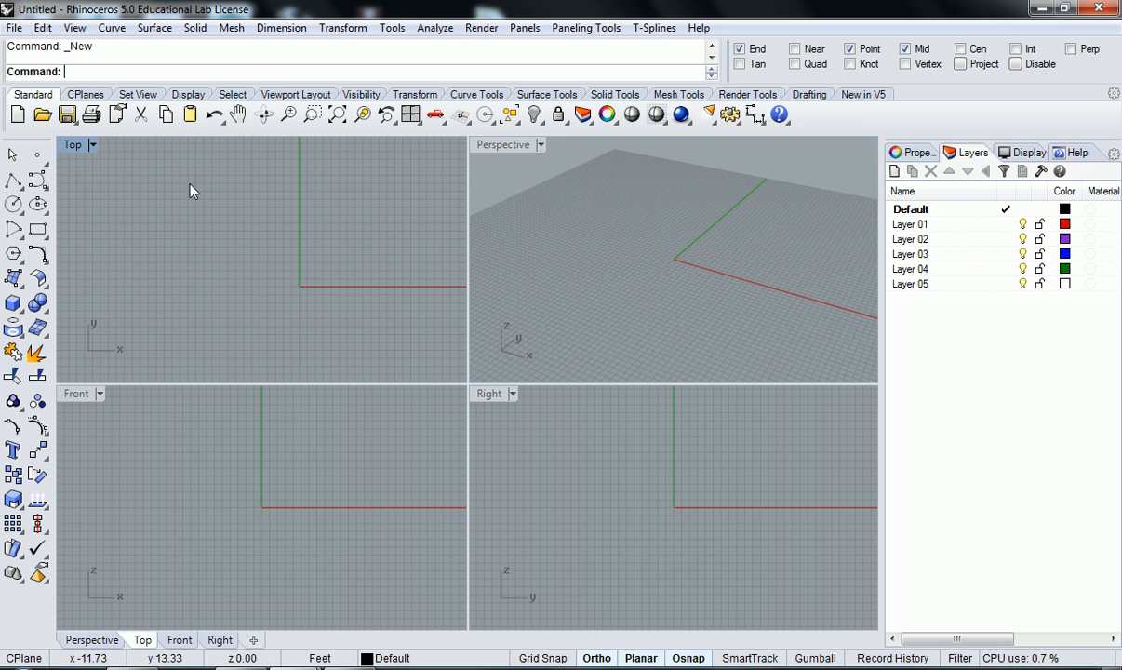
text(Units)
key(Return)
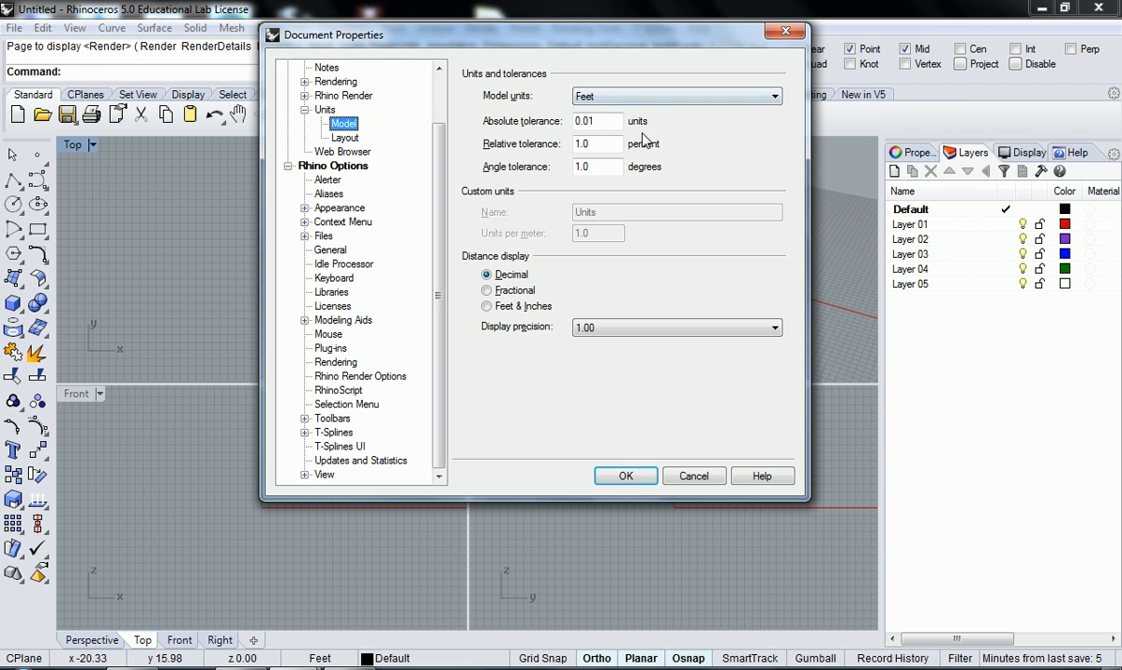
click(510, 306)
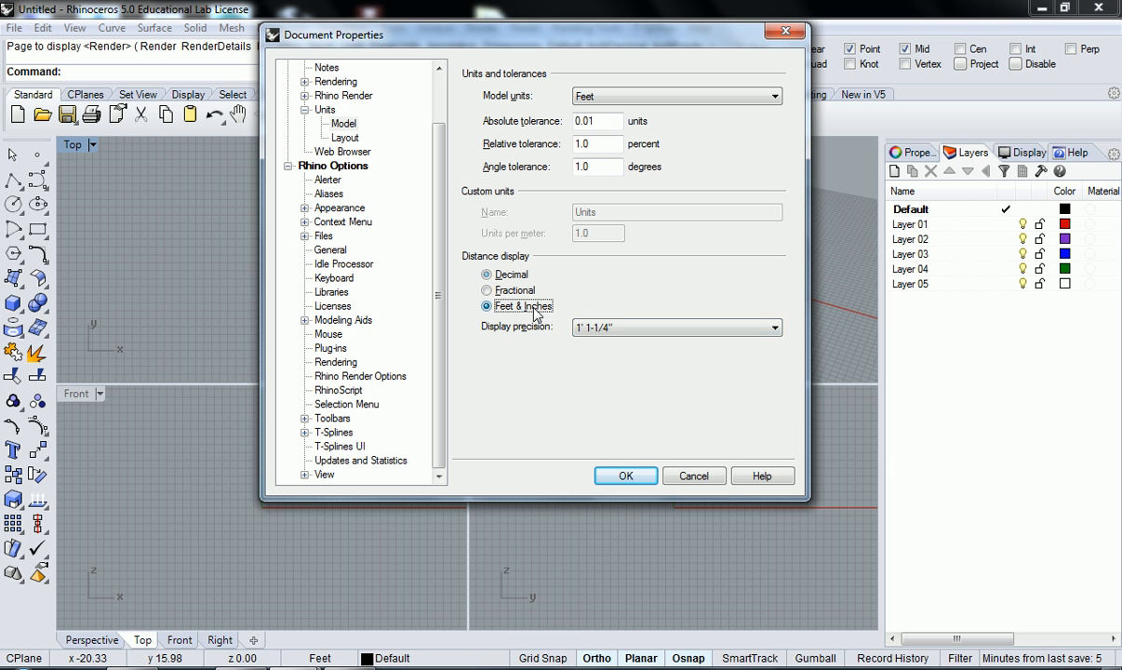
click(632, 327)
click(628, 395)
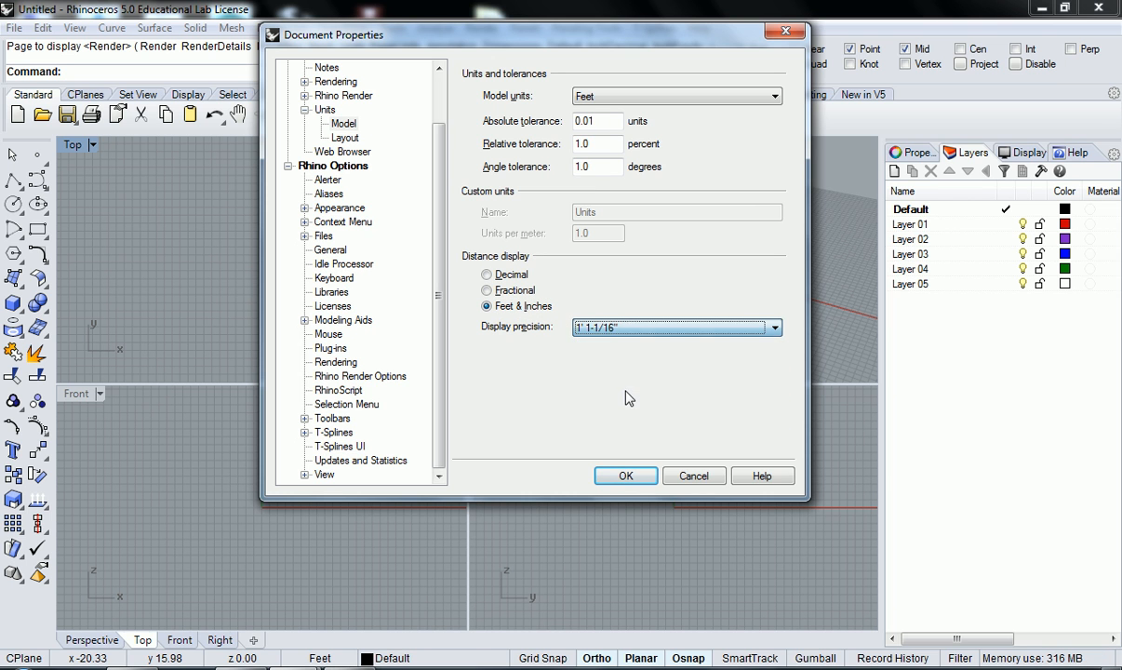
click(625, 476)
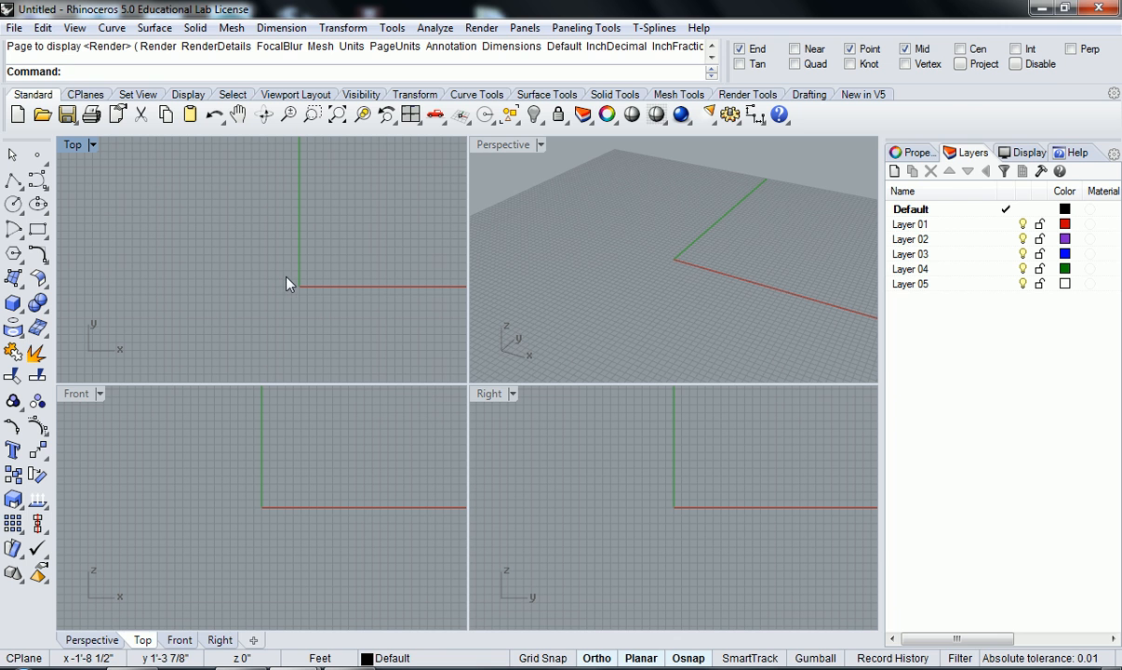
Maximize the Top viewport and, with Ortho off, draw a wavy five-point interpolated curve above the X axis
scroll(316, 263, down, 4)
right_drag(317, 263, 210, 307)
scroll(217, 289, down, 4)
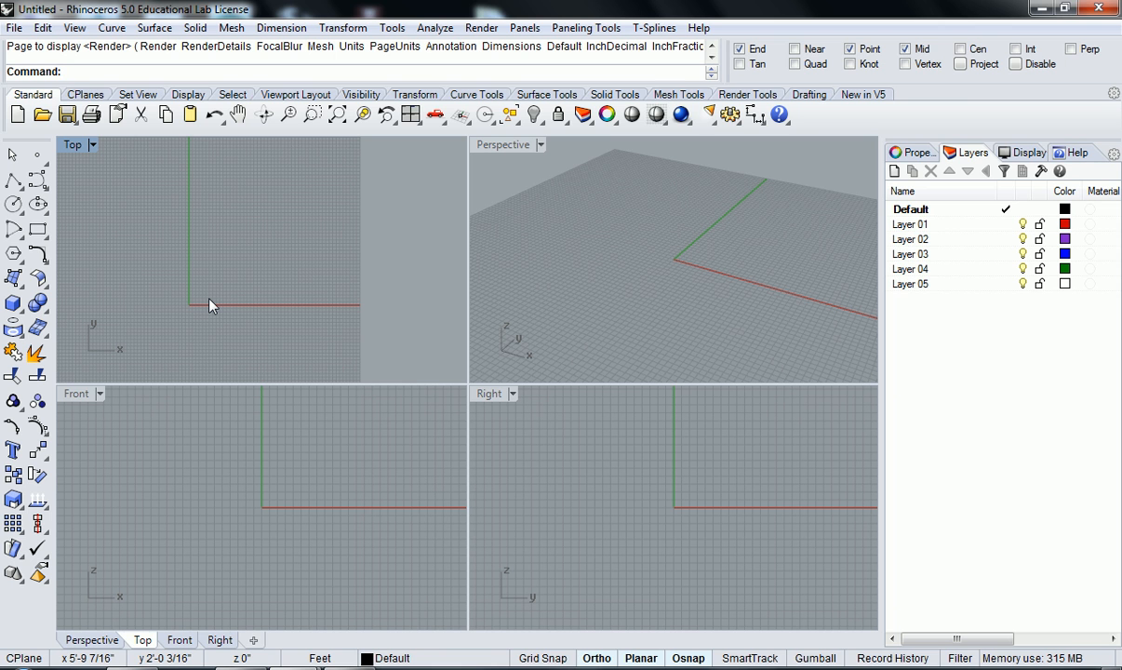
double_click(72, 144)
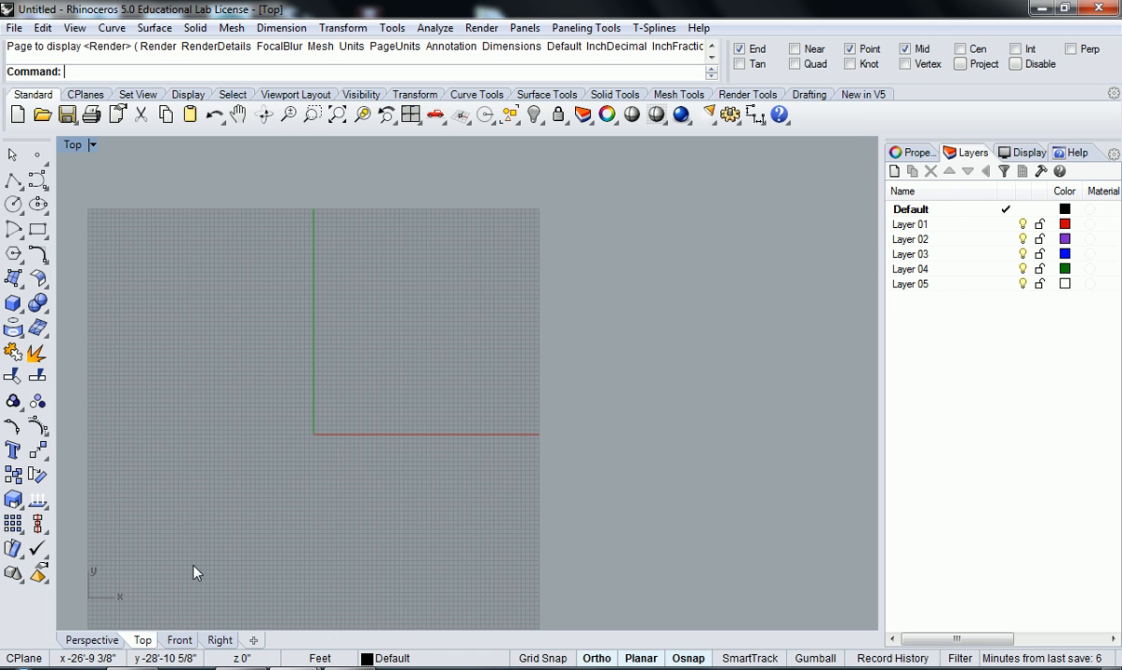
click(43, 185)
drag(80, 178, 145, 153)
click(152, 178)
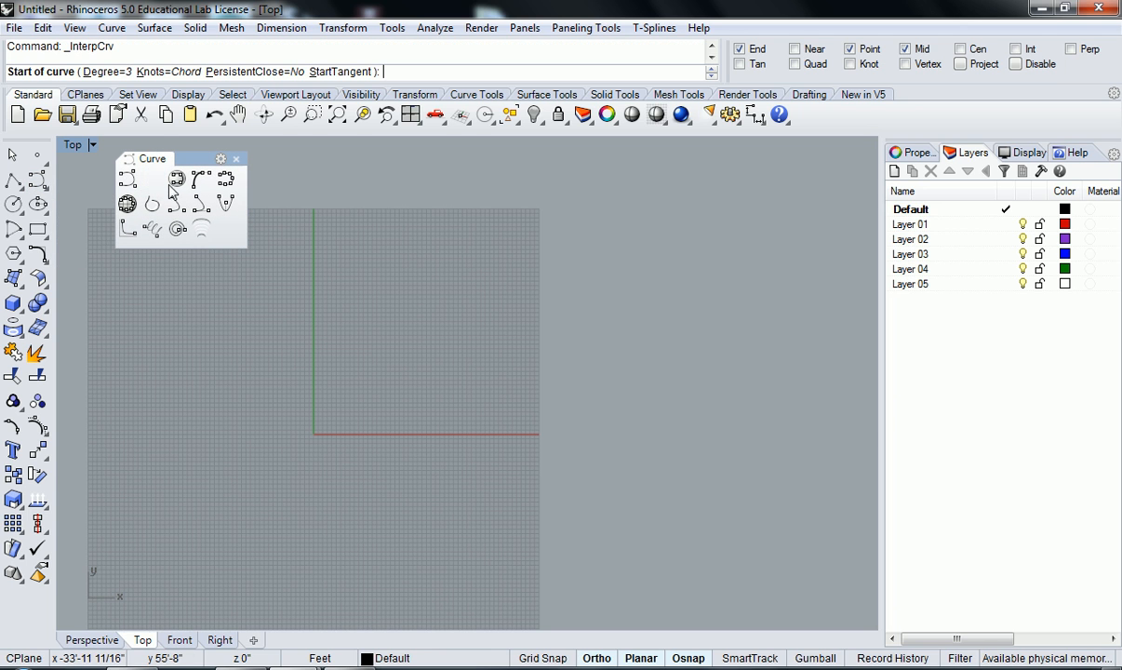
right_drag(443, 350, 424, 376)
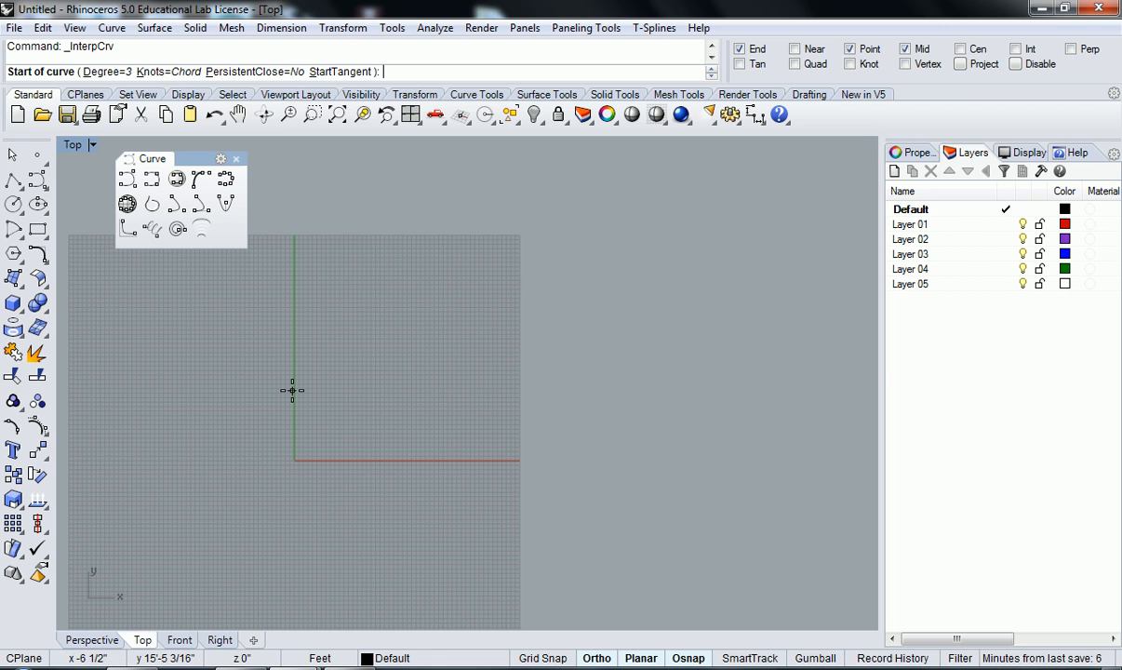
right_drag(314, 412, 338, 407)
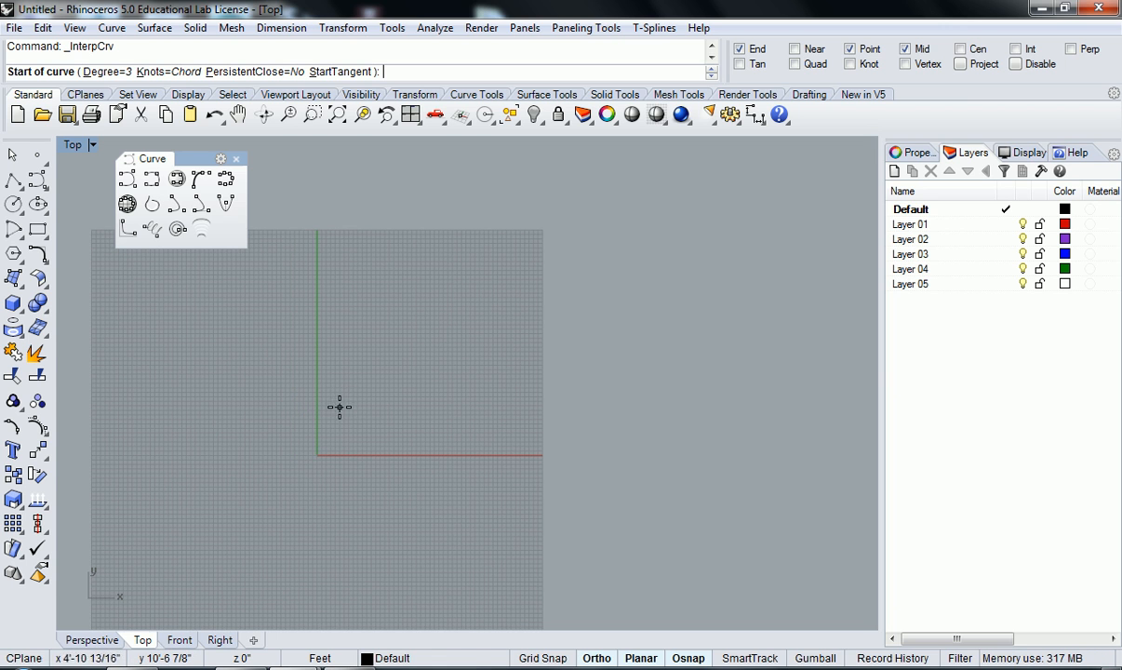
click(339, 393)
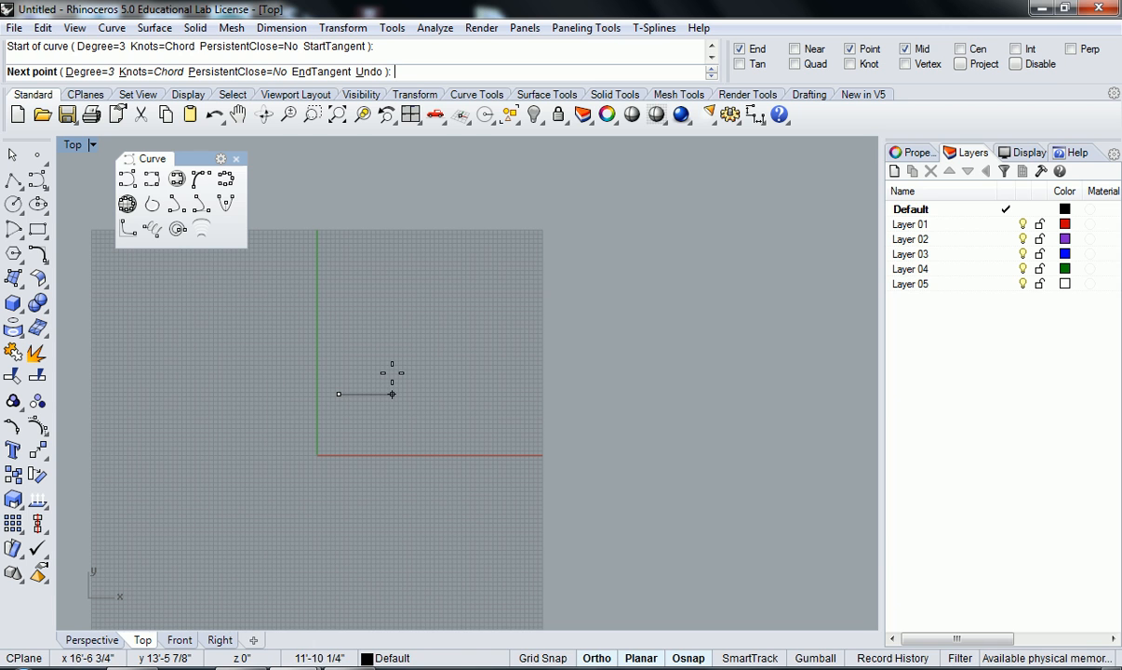
key(F8)
click(394, 370)
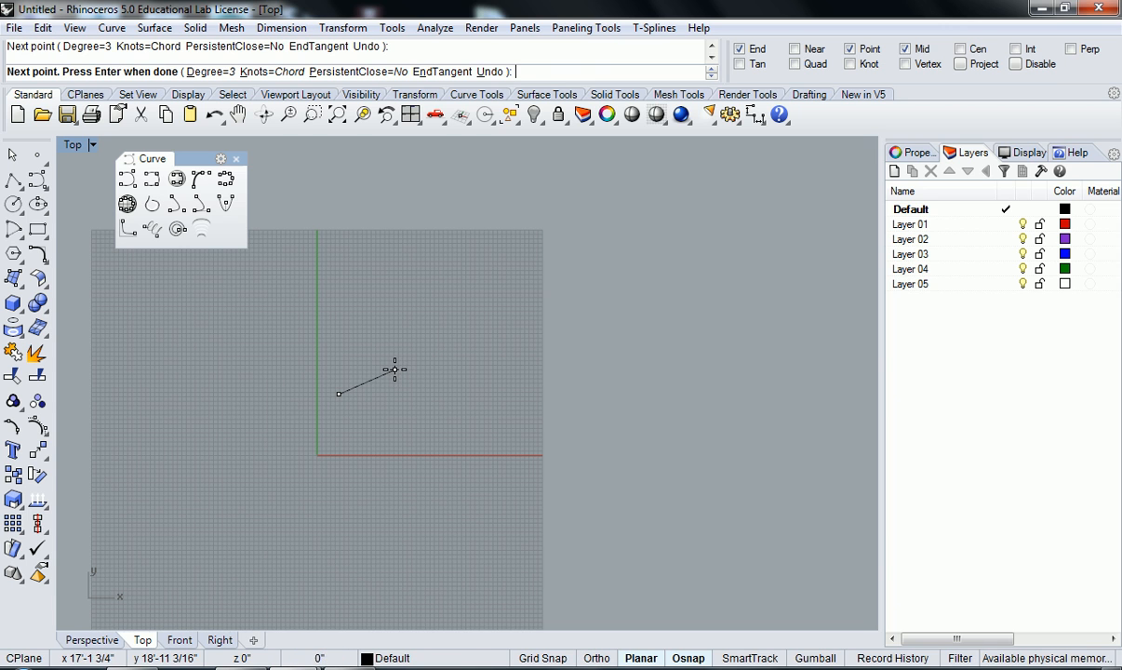
click(509, 375)
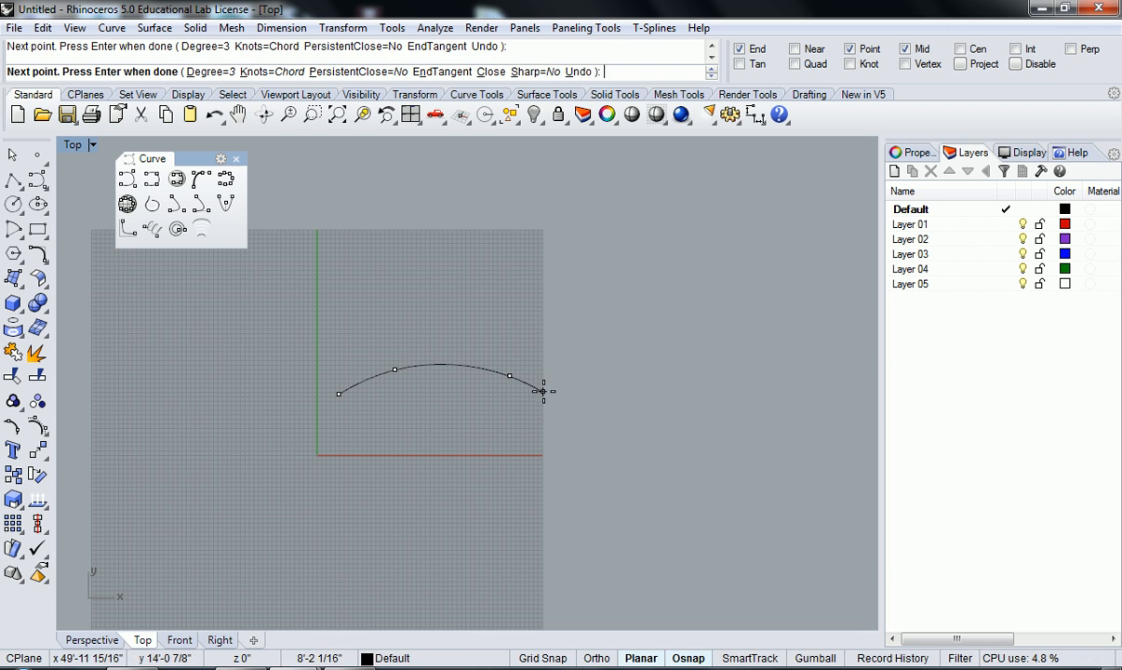
click(538, 407)
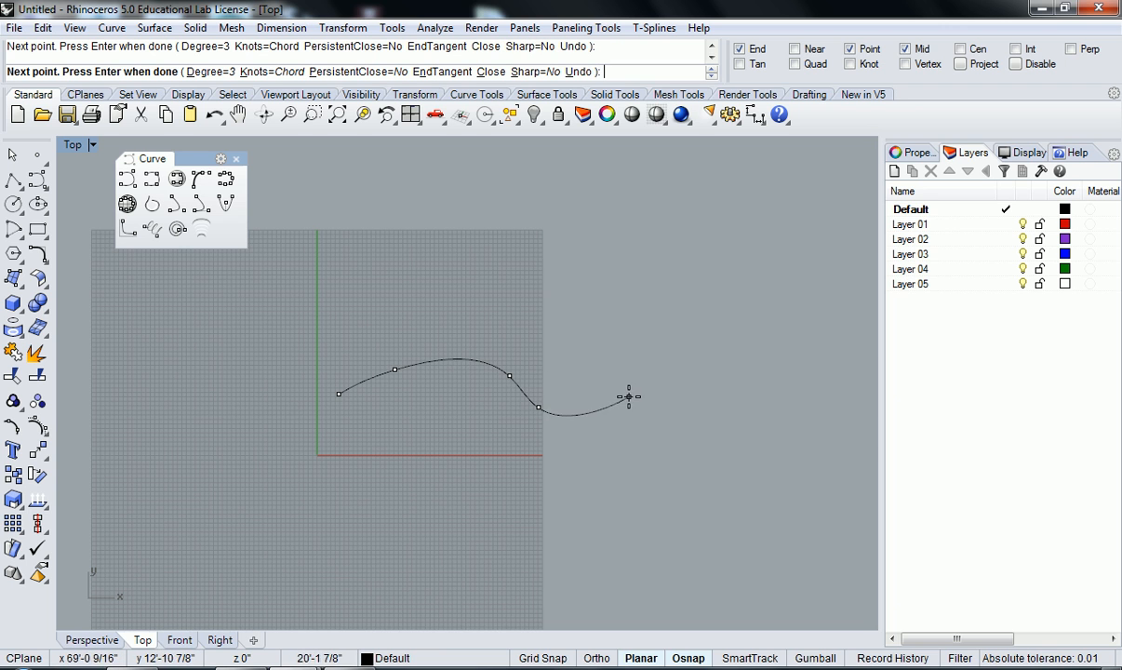
click(623, 426)
key(Return)
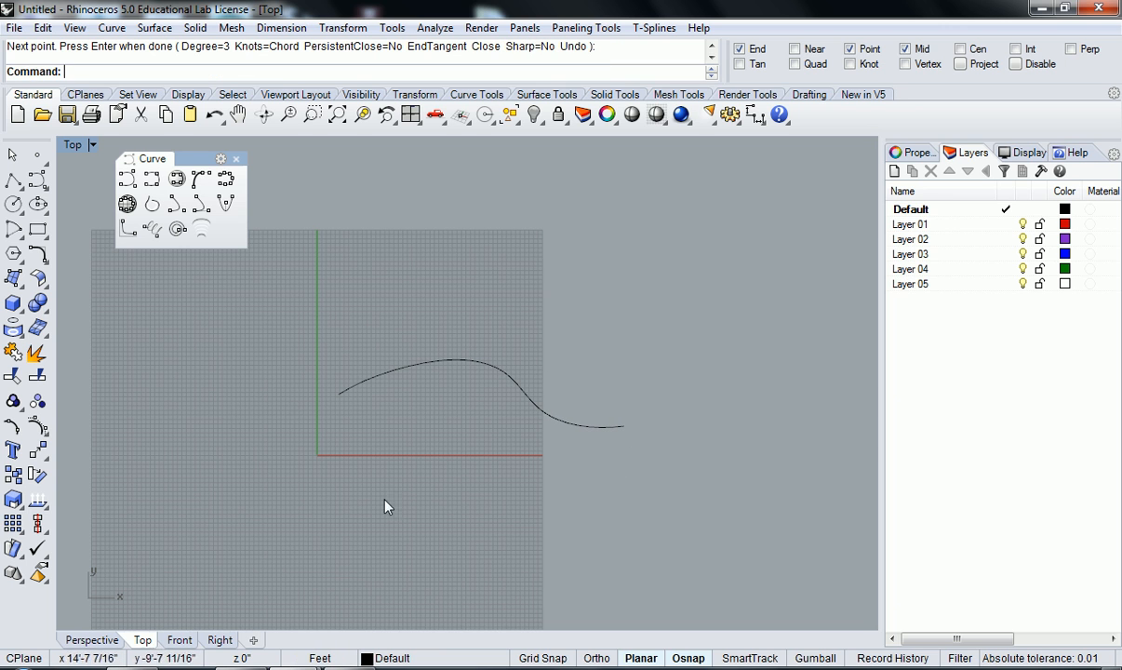
Draw a second wavy interpolated curve through four points below the X axis, roughly mirroring the first curve
key(Return)
click(341, 476)
click(413, 517)
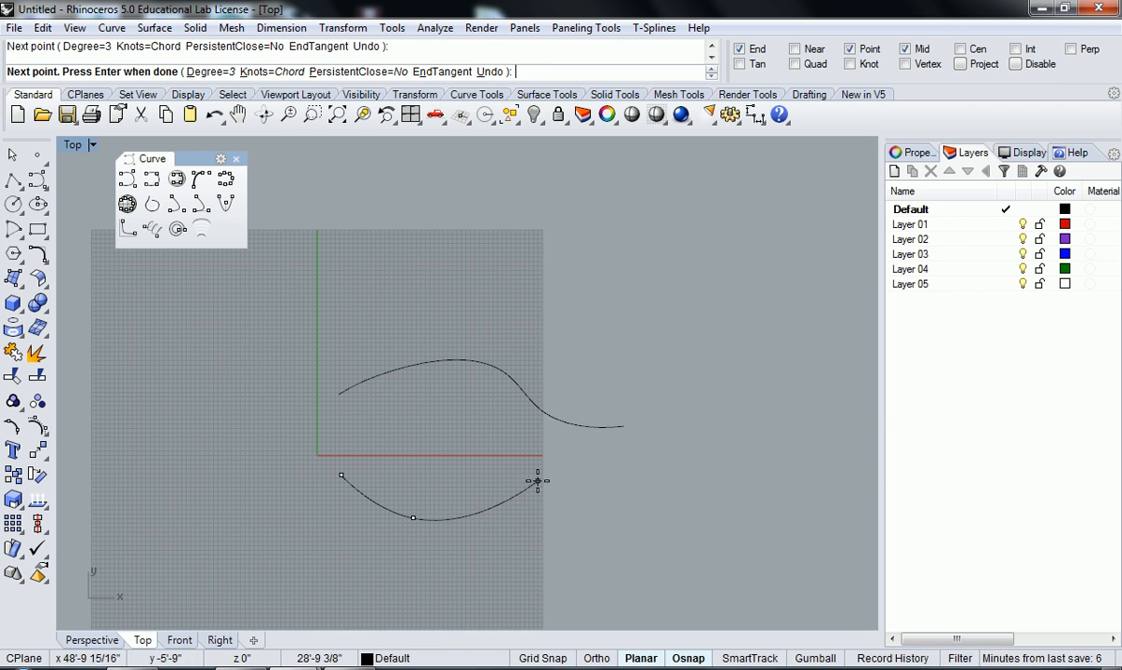
click(538, 481)
click(631, 484)
key(Return)
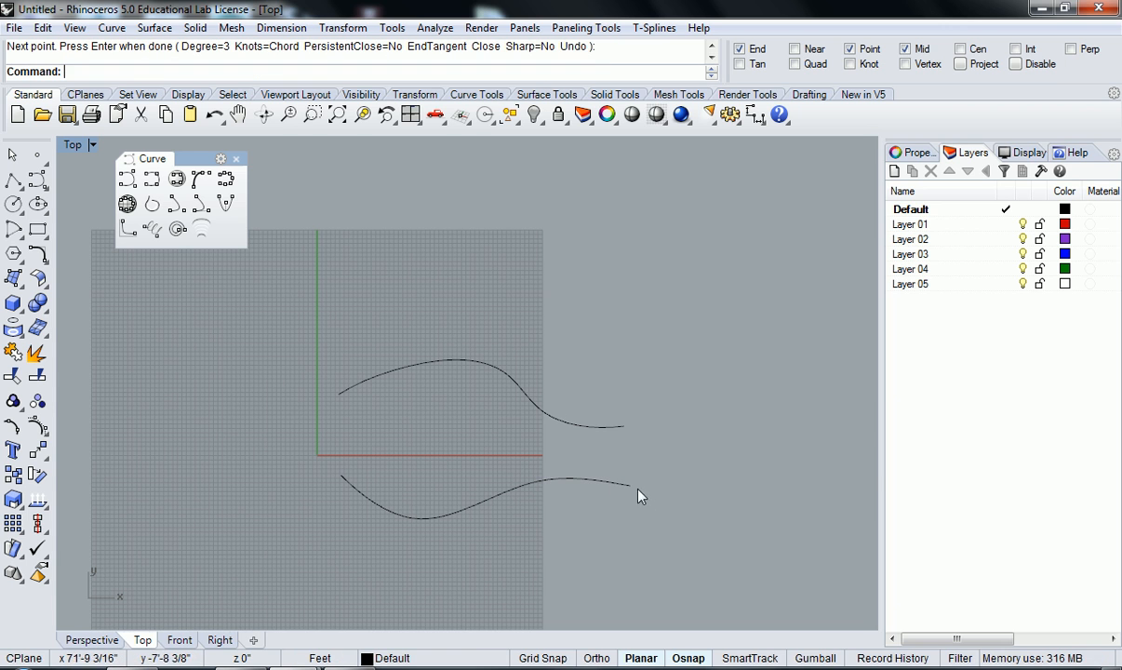
Connect the endpoints of the two curves with a straight line at each end to close the outline
text(Li)
key(Return)
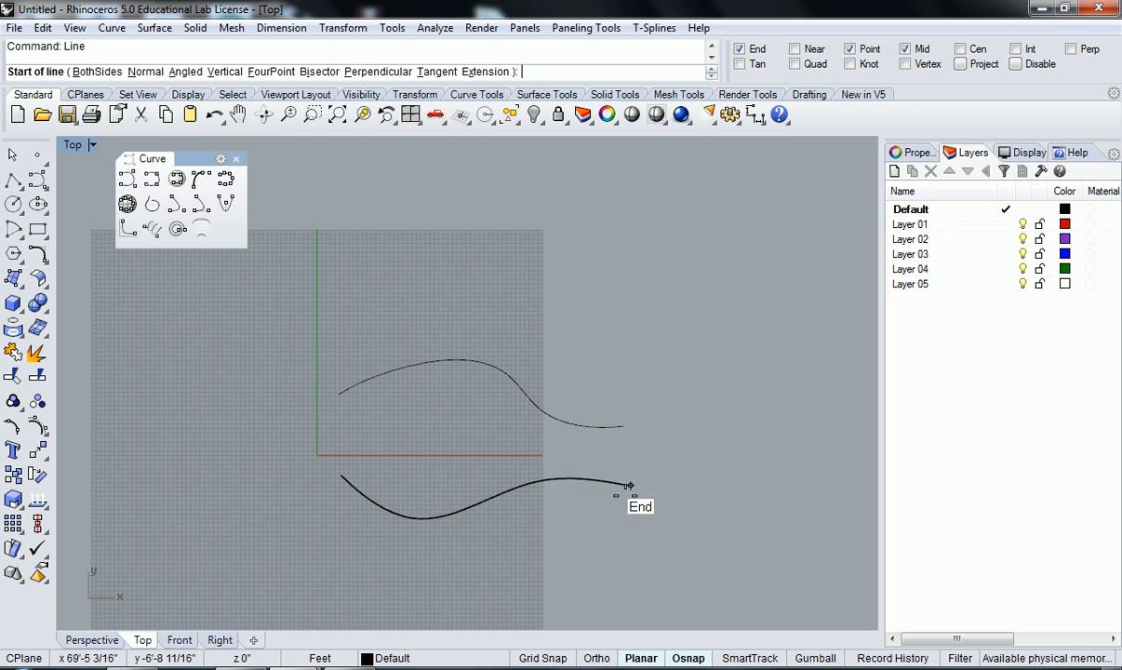
click(630, 484)
click(624, 427)
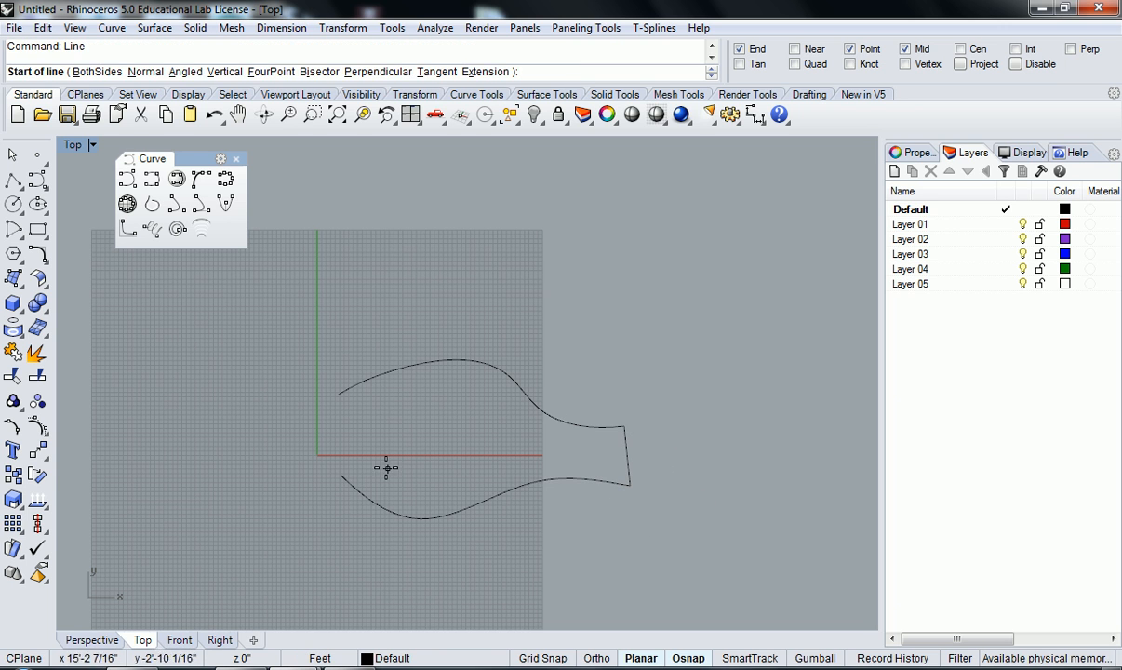
click(340, 476)
click(339, 393)
Join the two curves and the two end lines into one closed curve
right_drag(501, 470, 539, 481)
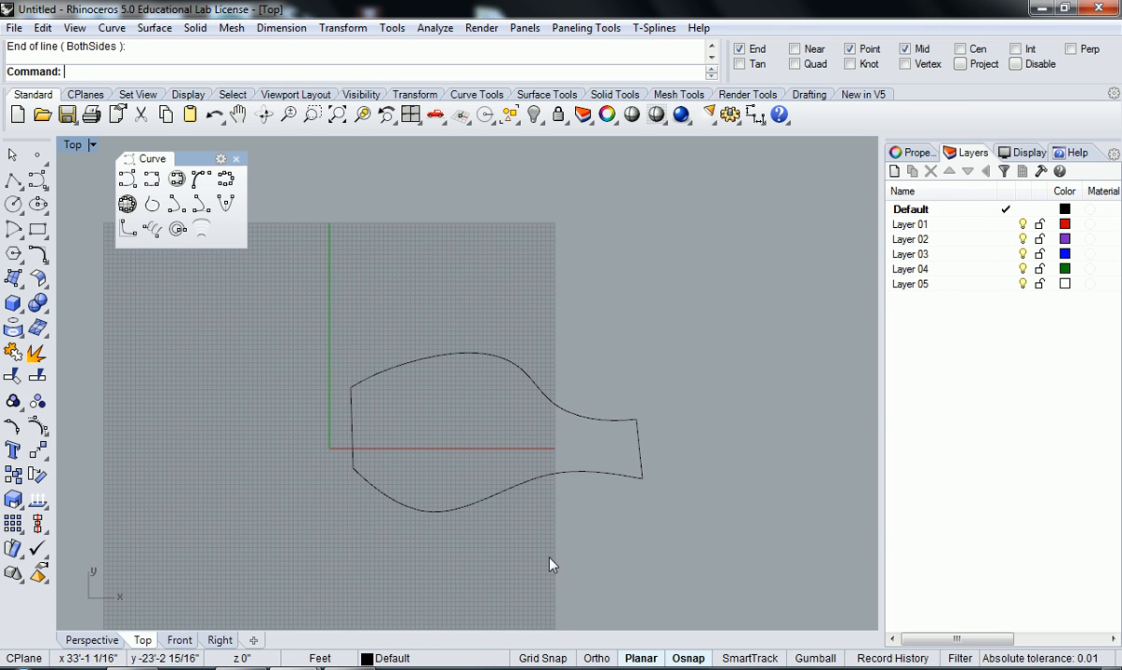
drag(583, 459, 518, 440)
drag(357, 320, 332, 313)
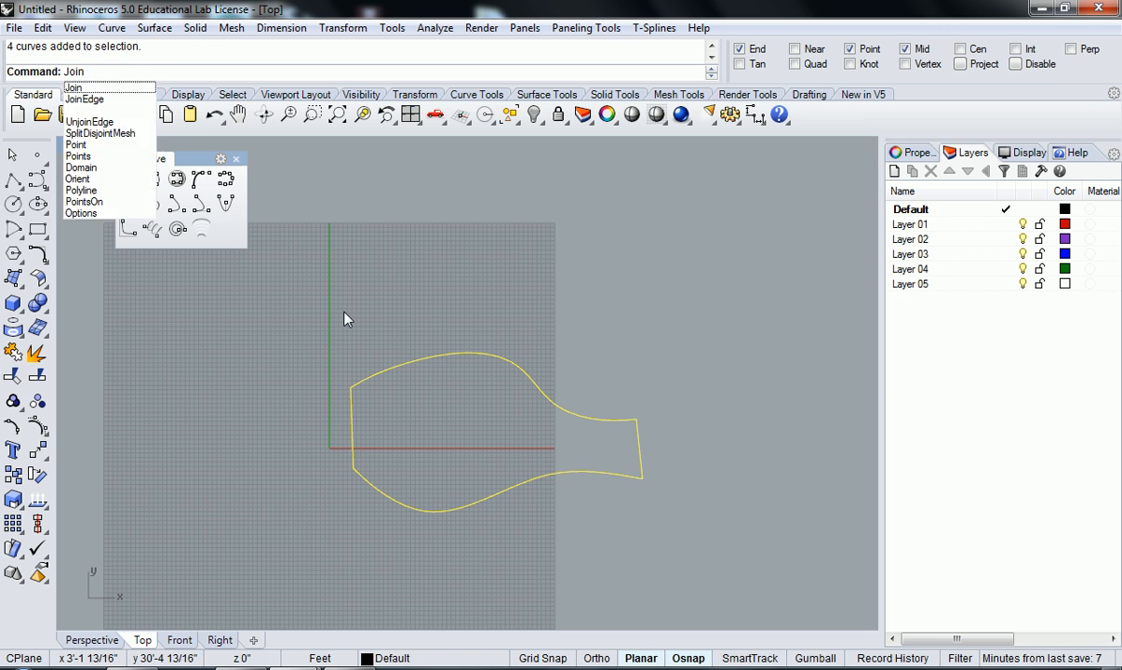
key(Return)
key(Escape)
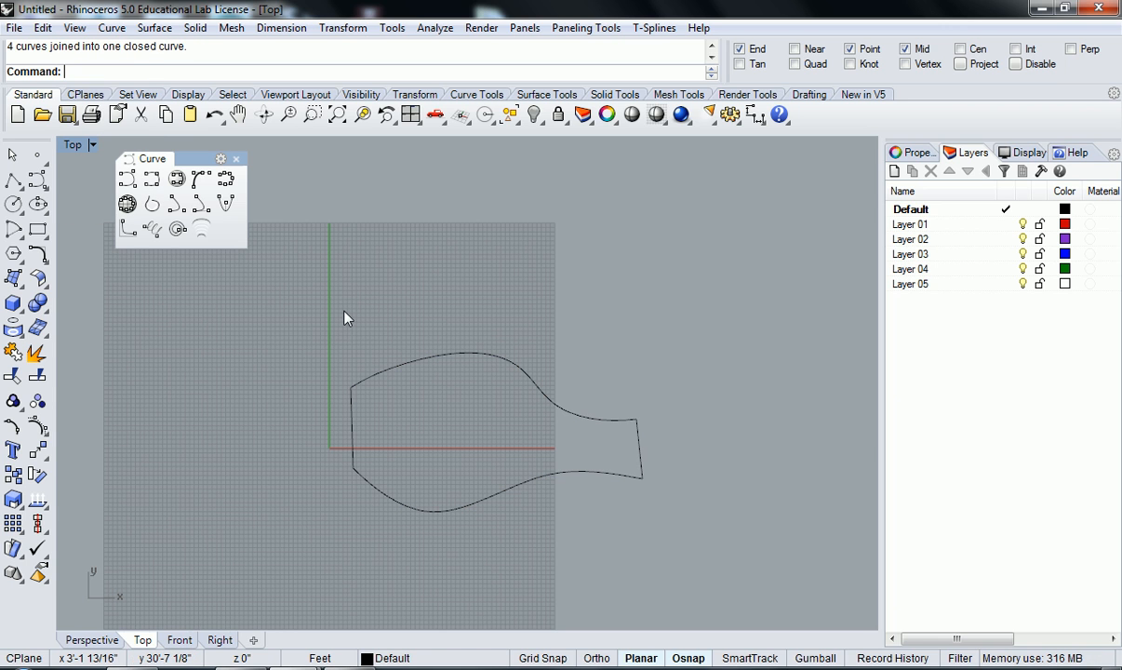
Create a planar surface from the closed outline in the maximized Perspective viewport and set that view to shaded display
double_click(71, 145)
double_click(510, 146)
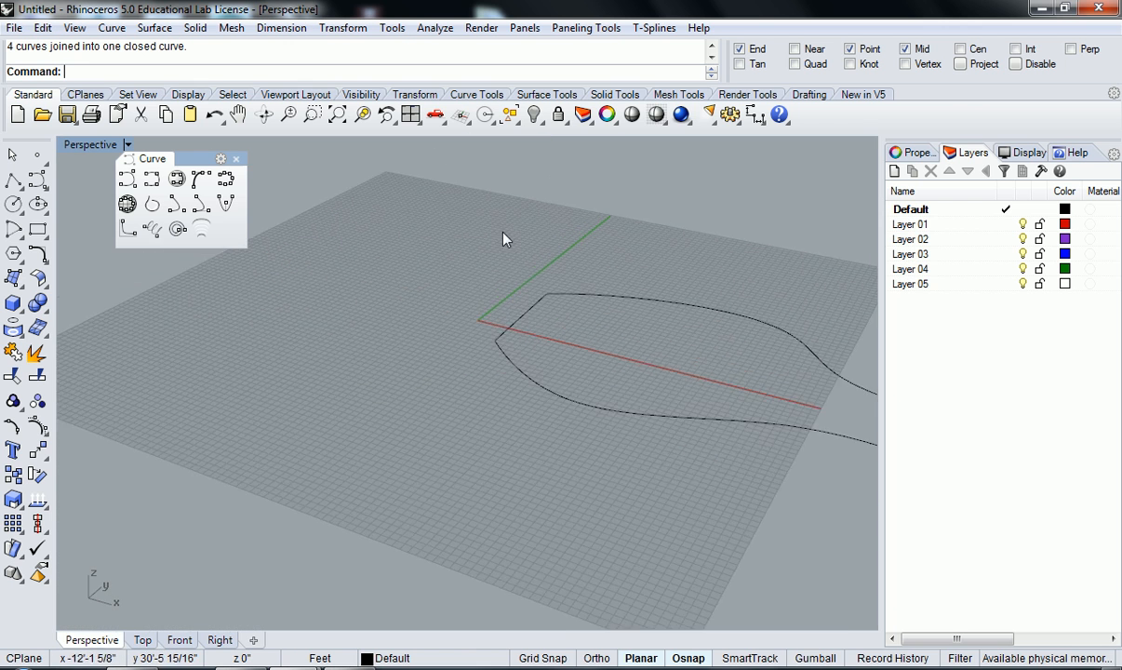
scroll(500, 210, down, 5)
click(523, 377)
text(PPlanarSrf)
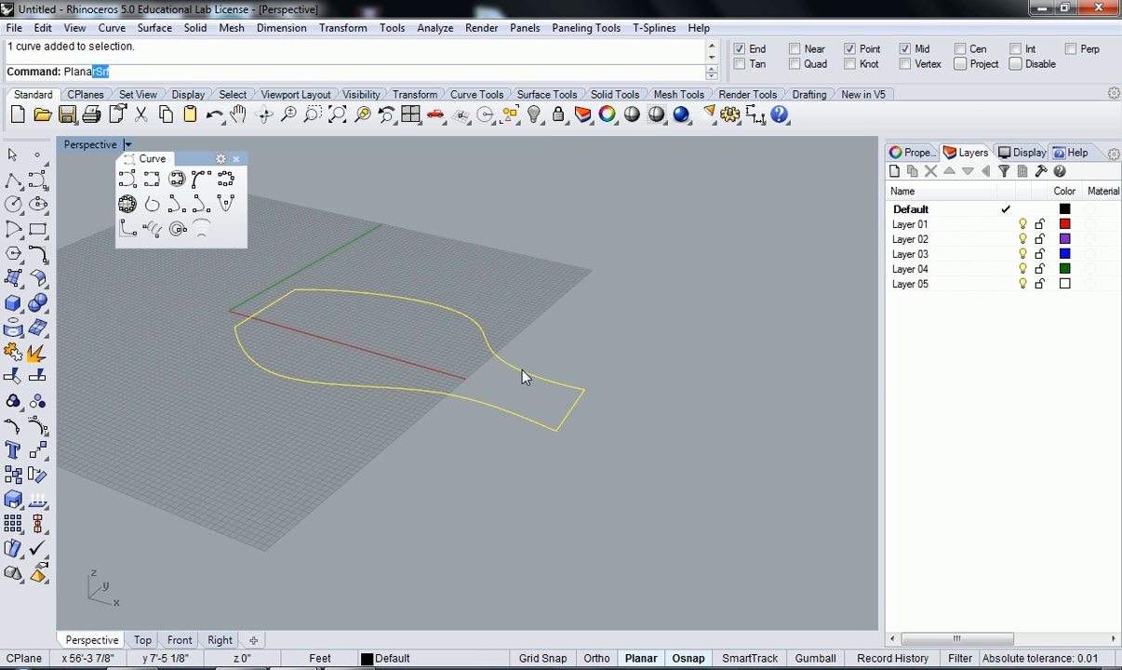
key(Return)
key(Escape)
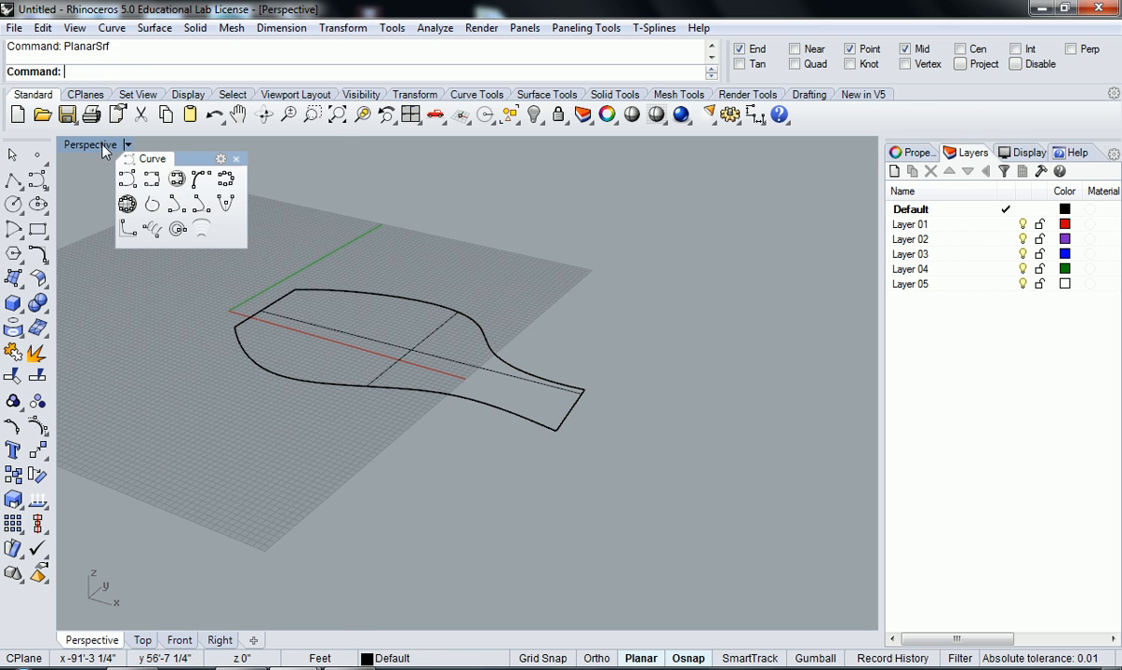
click(102, 144)
click(183, 142)
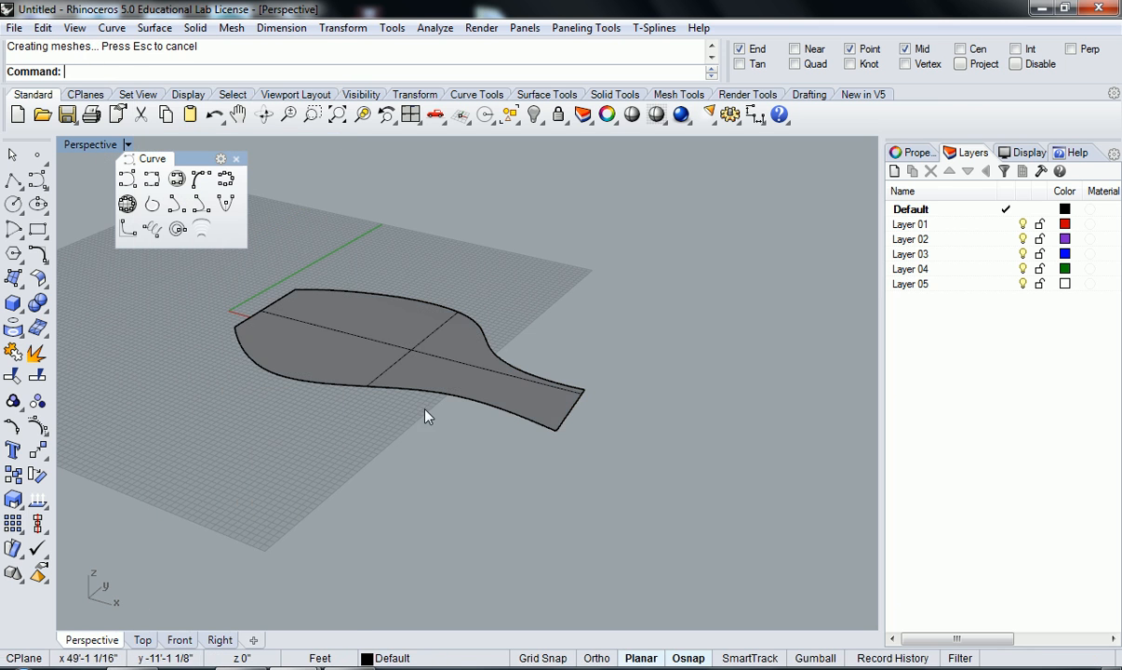
Extrude the planar surface upward about 21'-3" with Solid=Yes
scroll(419, 400, up, 3)
click(409, 440)
right_drag(410, 440, 438, 426)
text(ExtrudeS)
key(Return)
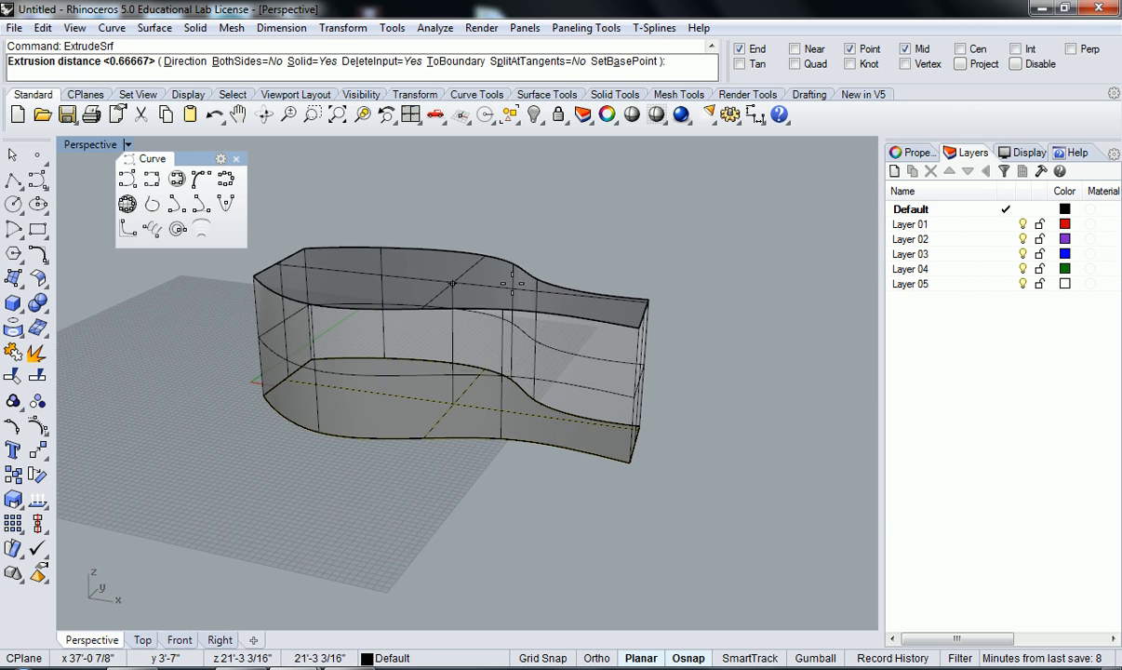
click(512, 284)
Try to move the extruded solid away from its base outline, using its lower corner as the base point
mouse_move(231, 254)
right_down()
mouse_move(499, 471)
mouse_move(526, 451)
mouse_move(443, 432)
mouse_move(465, 429)
mouse_move(459, 469)
right_up()
click(375, 481)
right_drag(376, 481, 493, 572)
text(m)
key(Return)
click(525, 555)
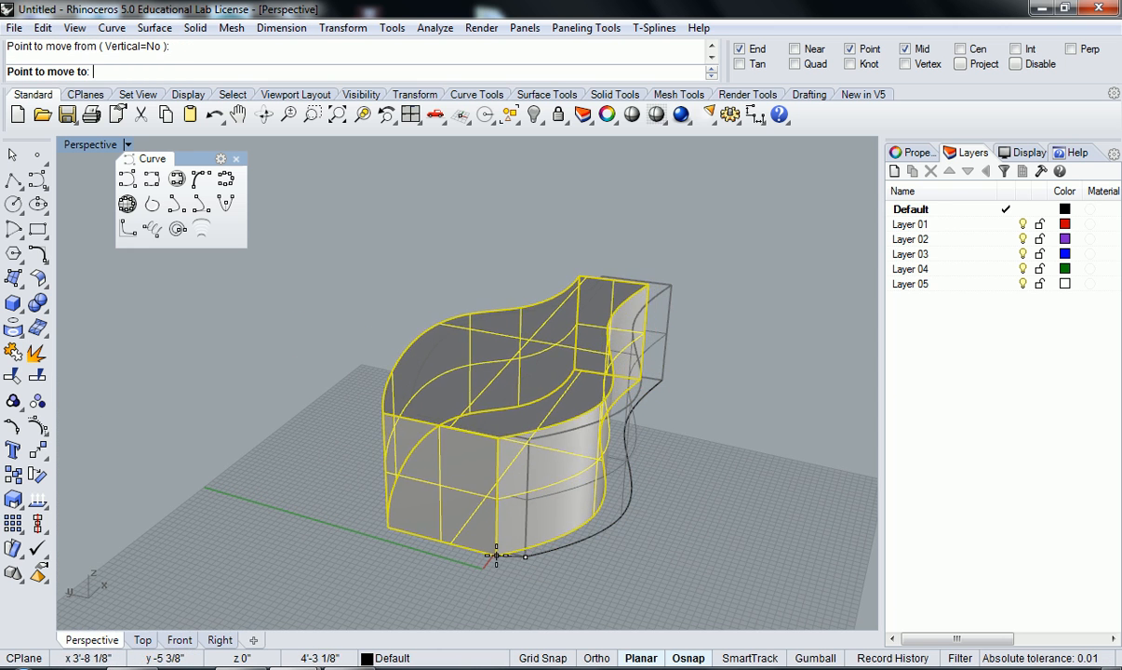
click(496, 555)
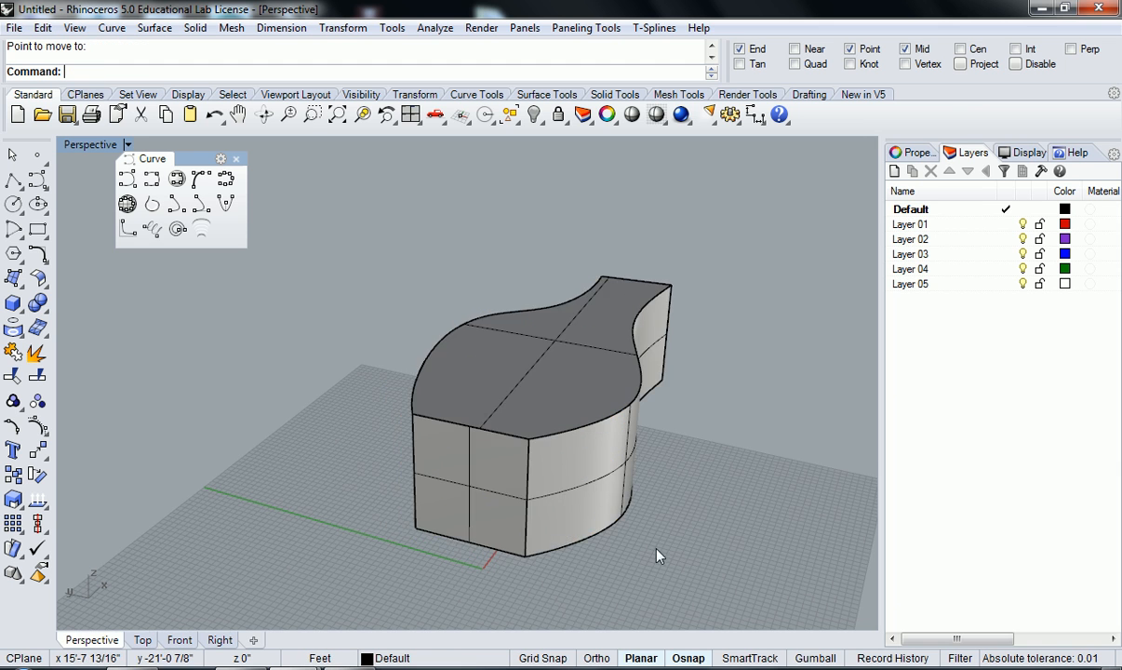
Select the solid together with its base curve and move both about 17'-8" in the positive Y direction in the Top view with Ortho on
right_drag(618, 517, 452, 444)
click(453, 444)
right_drag(566, 500, 561, 534)
click(672, 563)
drag(745, 598, 176, 276)
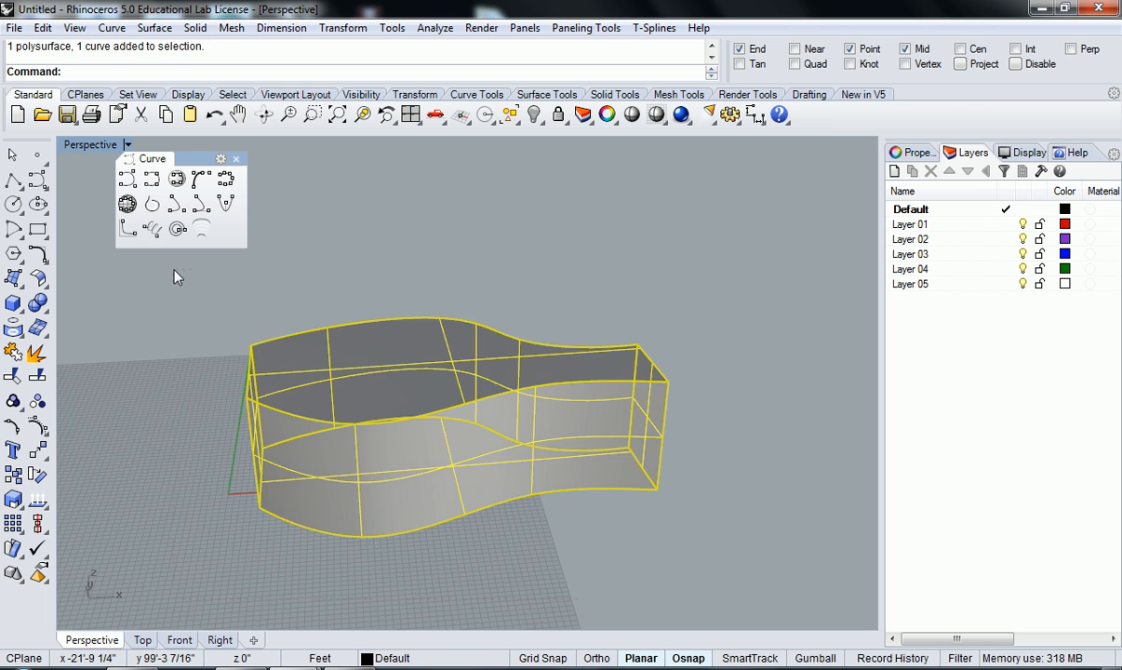
double_click(67, 146)
double_click(73, 144)
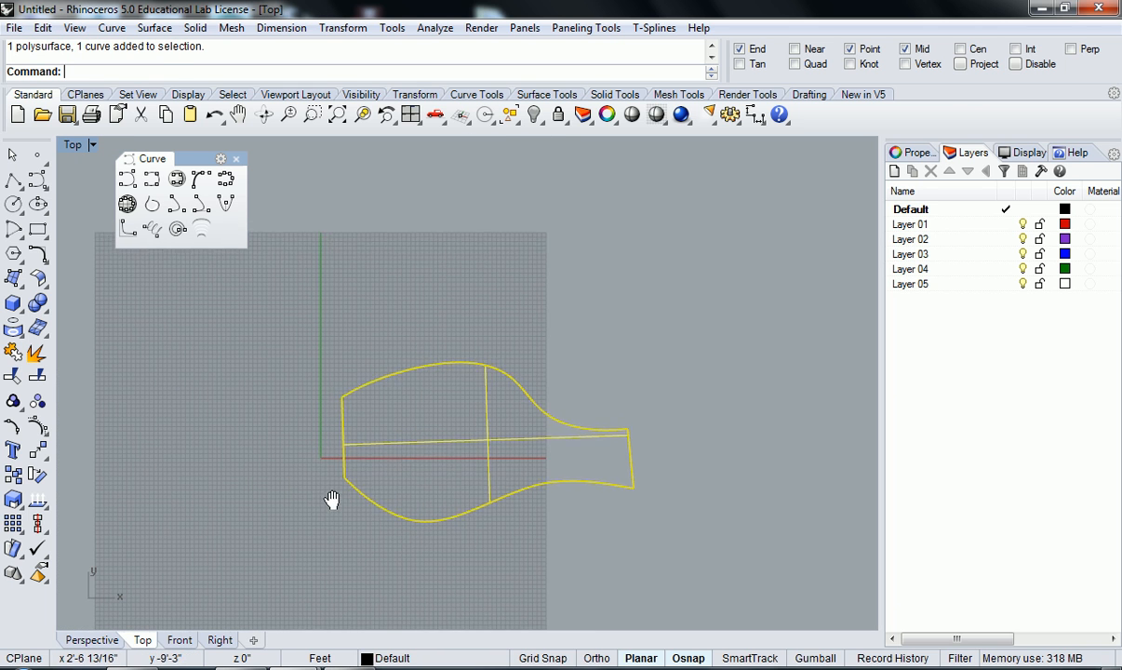
text(m)
key(Return)
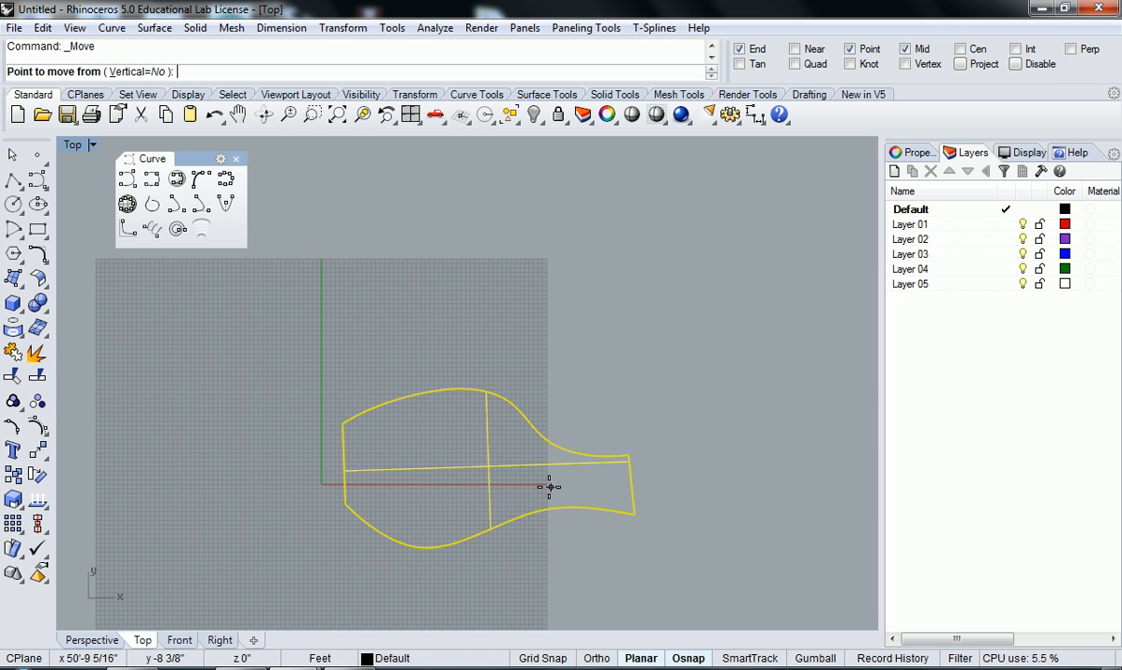
click(289, 567)
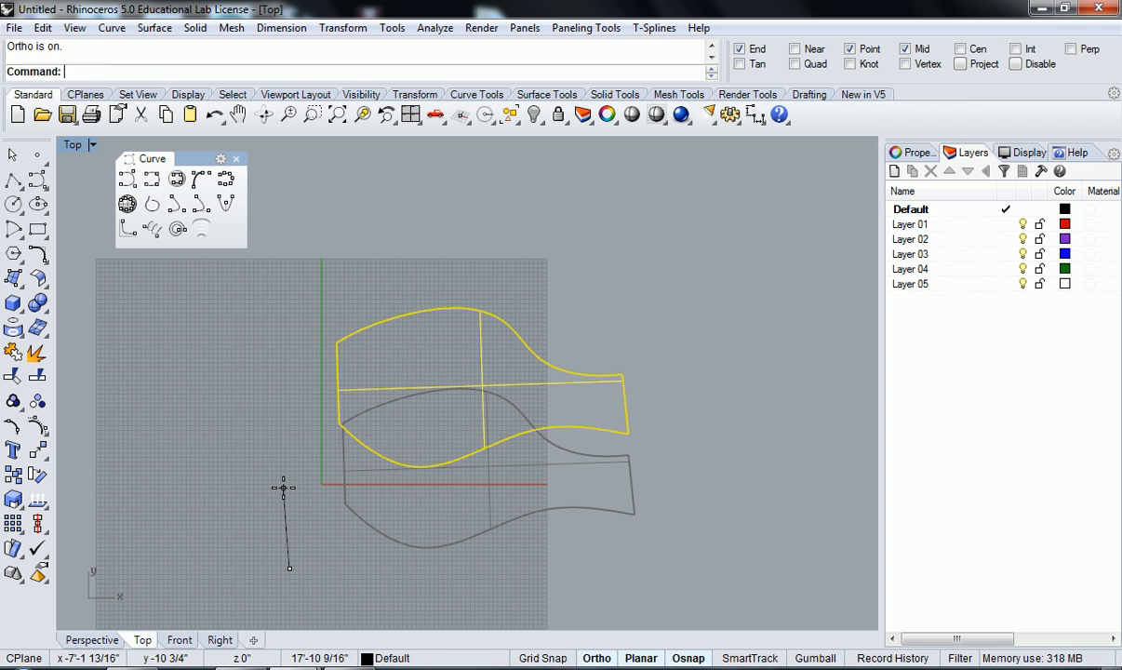
click(284, 485)
Move the solid and its base curve in the negative X direction so the wide end sits close to the Y axis
click(368, 507)
right_drag(407, 498, 366, 517)
drag(224, 316, 222, 314)
right_click(511, 571)
click(522, 585)
click(505, 585)
click(506, 585)
right_drag(291, 475, 333, 480)
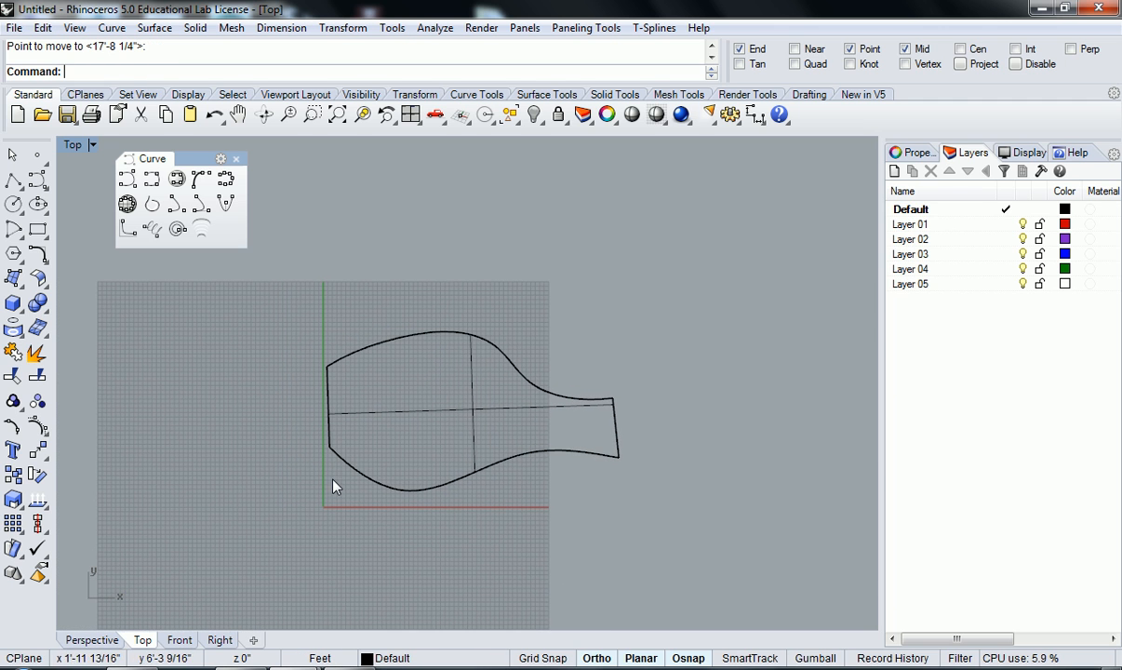
Restore the four-viewport layout and frame the whole solid in the Front view
double_click(74, 147)
scroll(364, 486, down, 5)
right_drag(363, 475, 232, 532)
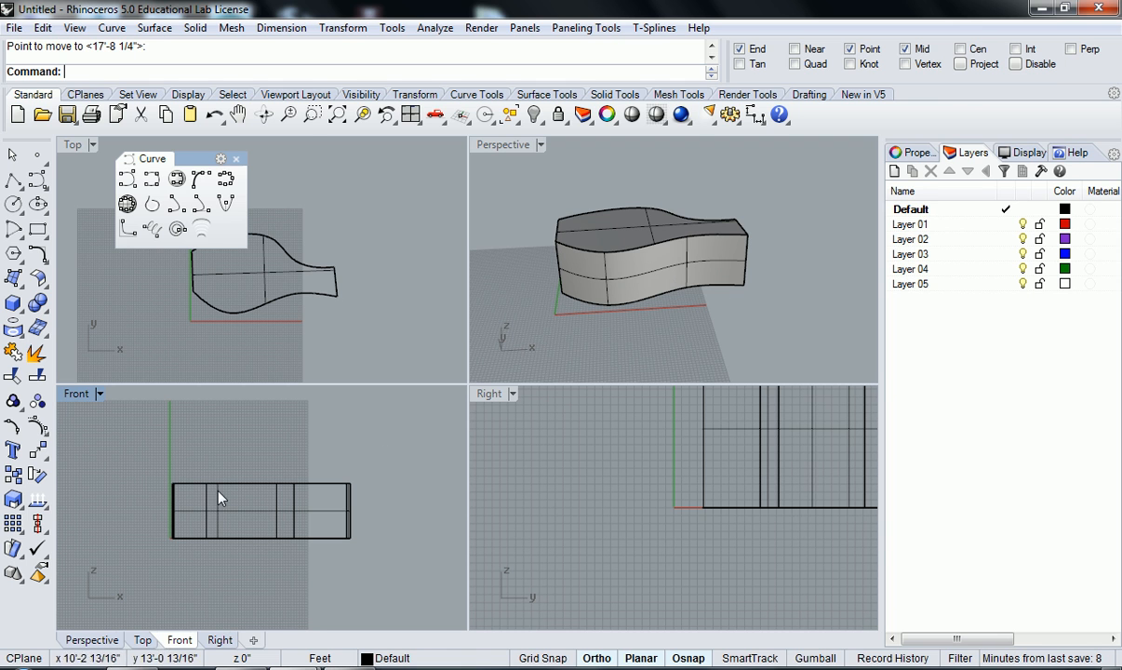
Set the Front viewport to Shaded display and centre the solid in it
click(78, 394)
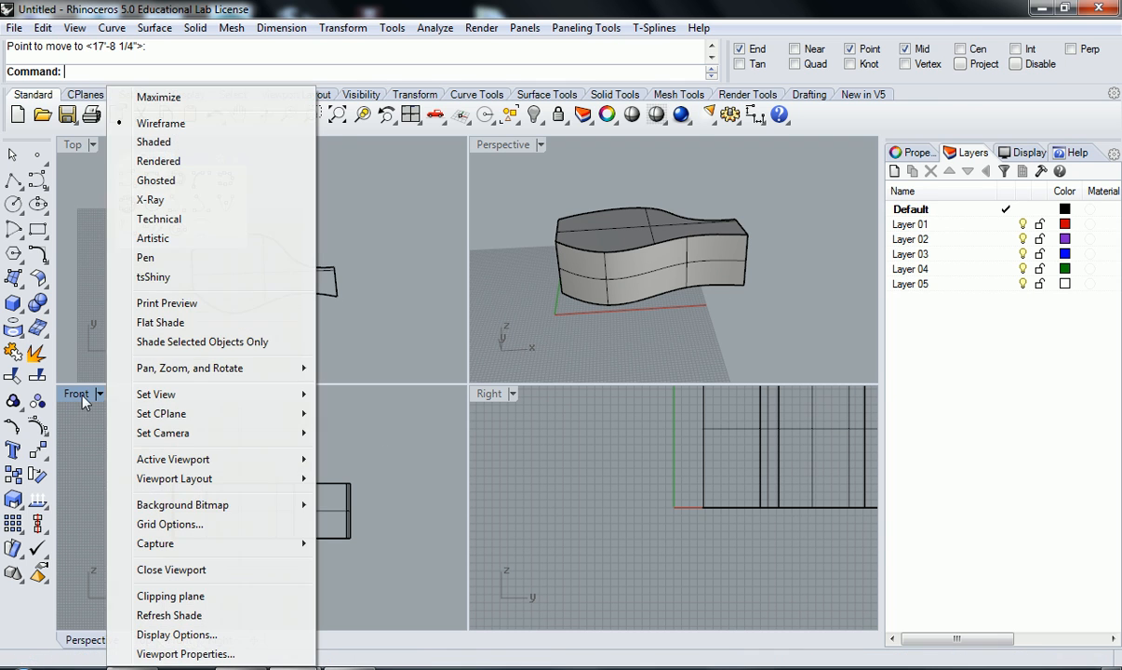
click(180, 143)
mouse_move(240, 535)
right_down()
mouse_move(225, 533)
mouse_move(244, 535)
right_up()
right_drag(105, 508, 135, 500)
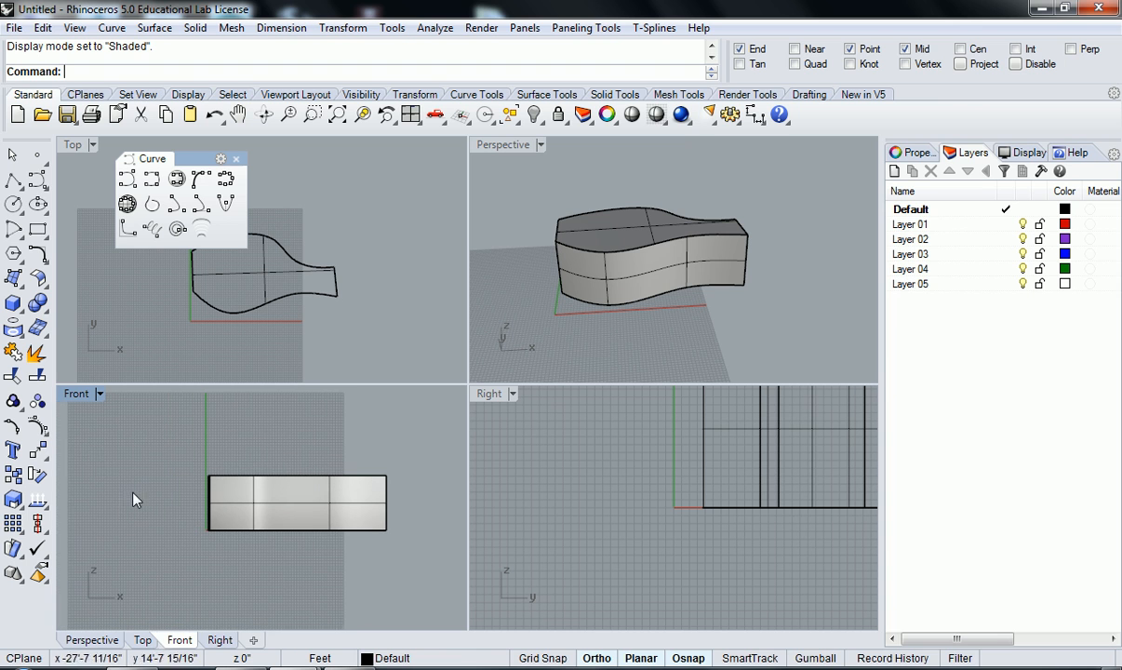
With Osnap and Ortho off, draw a three-point interpolated curve in the Front view from beyond the wide end, dipping to mid-height, rising above the top
click(38, 180)
key(Escape)
click(150, 178)
scroll(289, 520, up, 4)
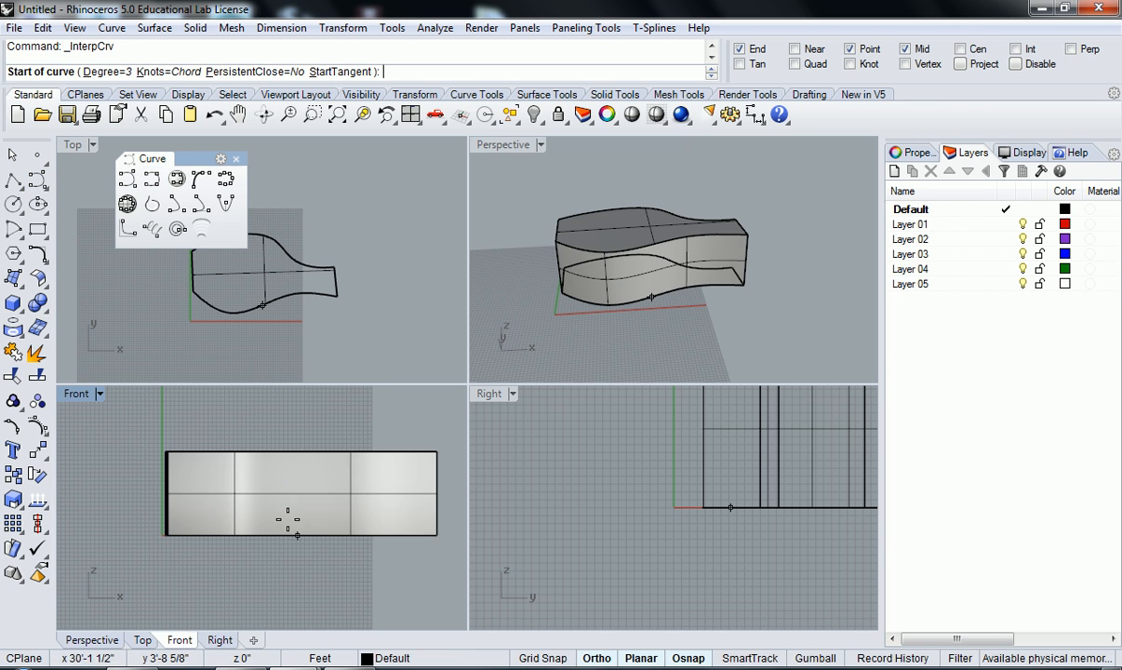
click(145, 484)
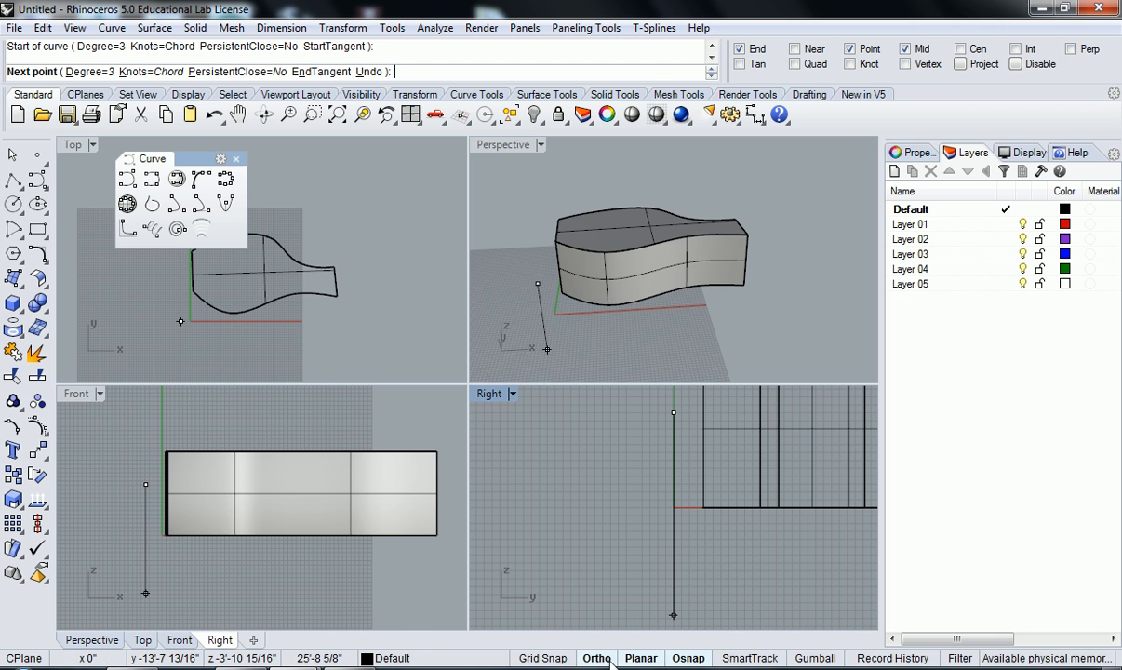
click(693, 659)
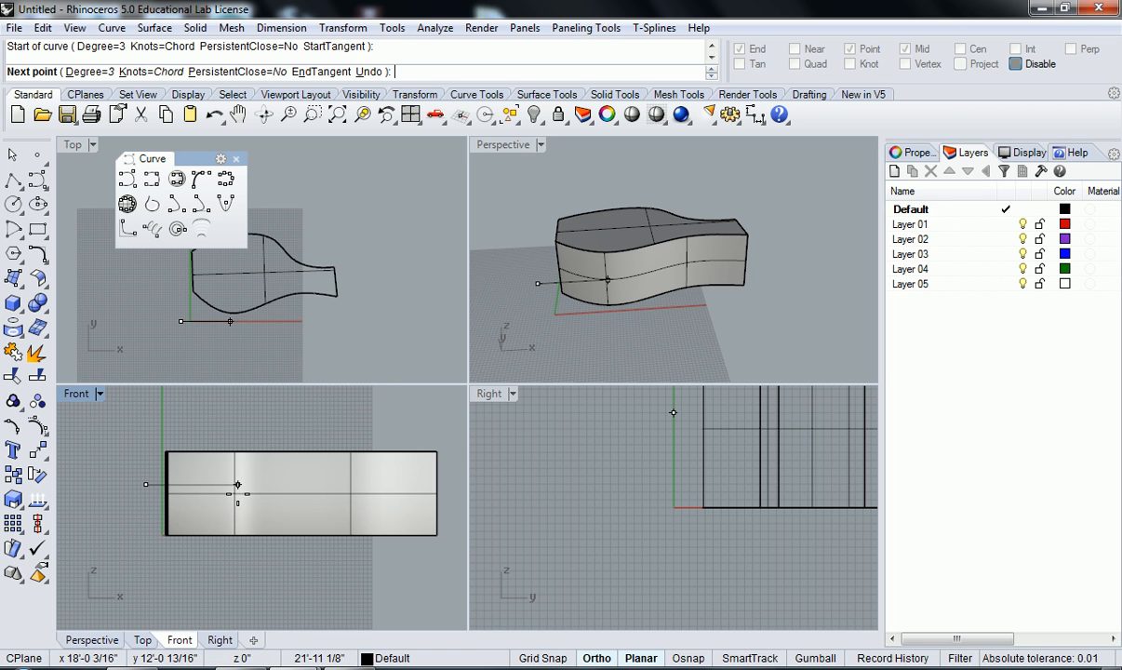
key(F8)
scroll(200, 498, up, 1)
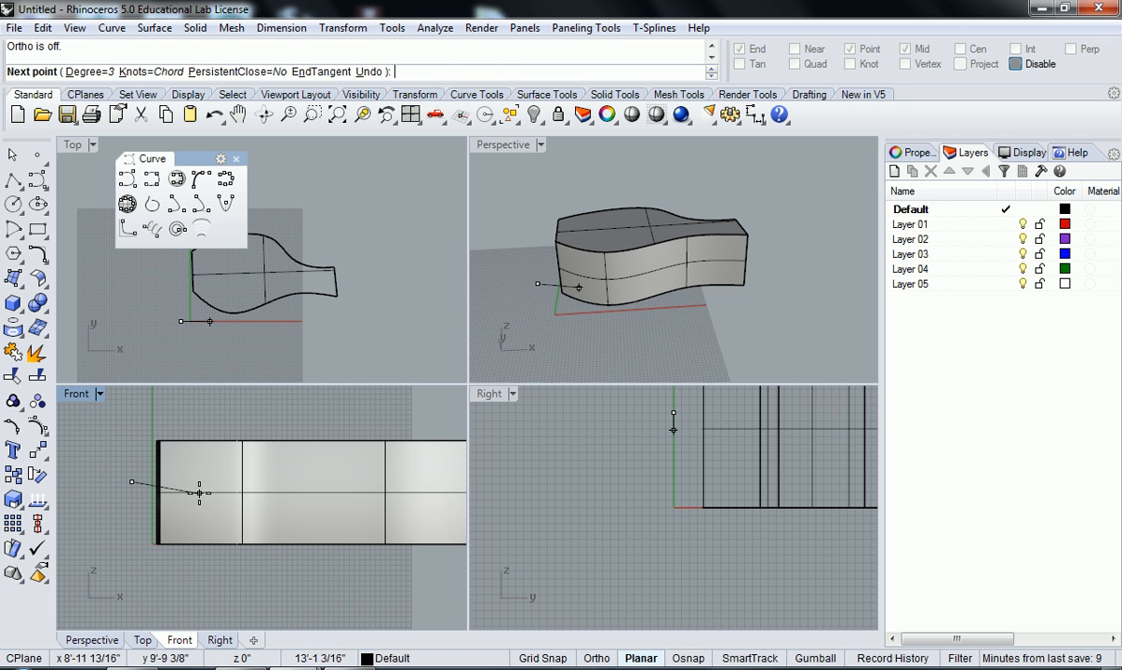
click(202, 492)
right_drag(264, 463, 245, 475)
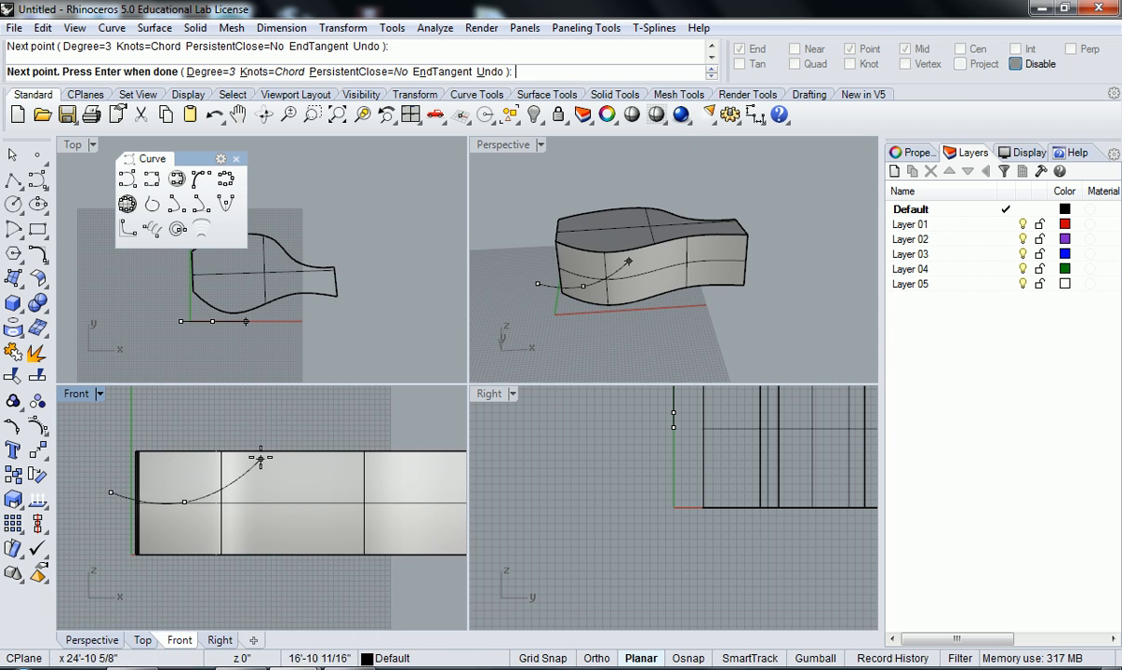
click(260, 412)
key(Return)
Draw a second interpolated curve in the Front view from above the solid, down to mid-height, over a hump and out past the narrow end
scroll(251, 484, down, 3)
scroll(250, 495, up, 4)
mouse_move(249, 488)
right_down()
mouse_move(240, 478)
mouse_move(235, 500)
mouse_move(258, 504)
right_up()
scroll(279, 529, down, 4)
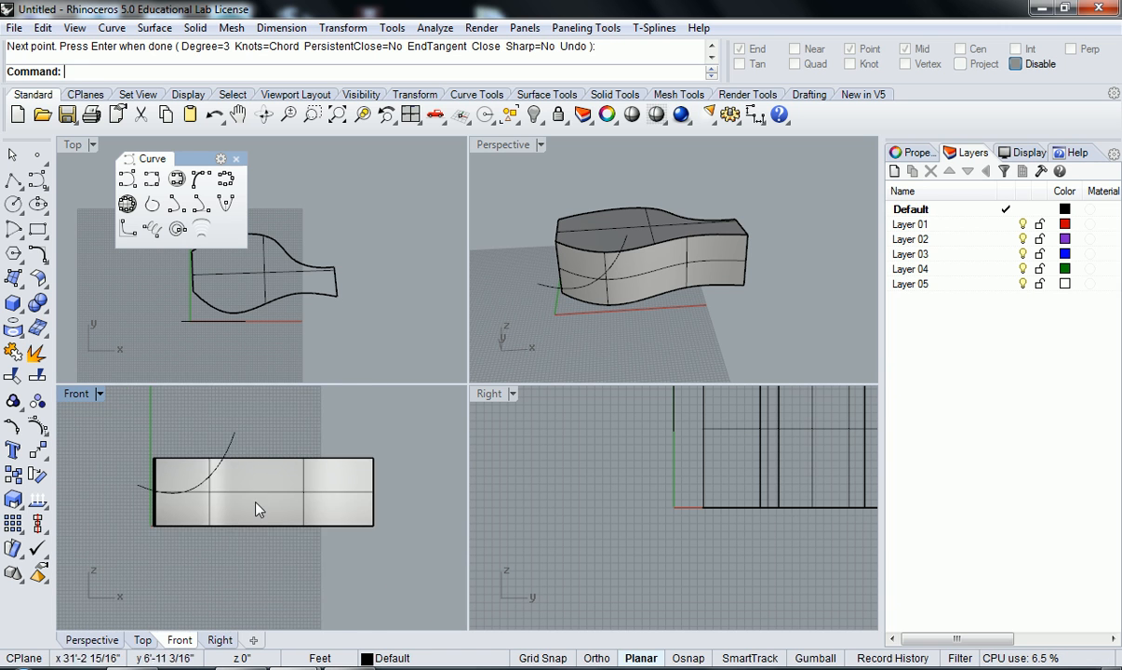
scroll(216, 427, up, 2)
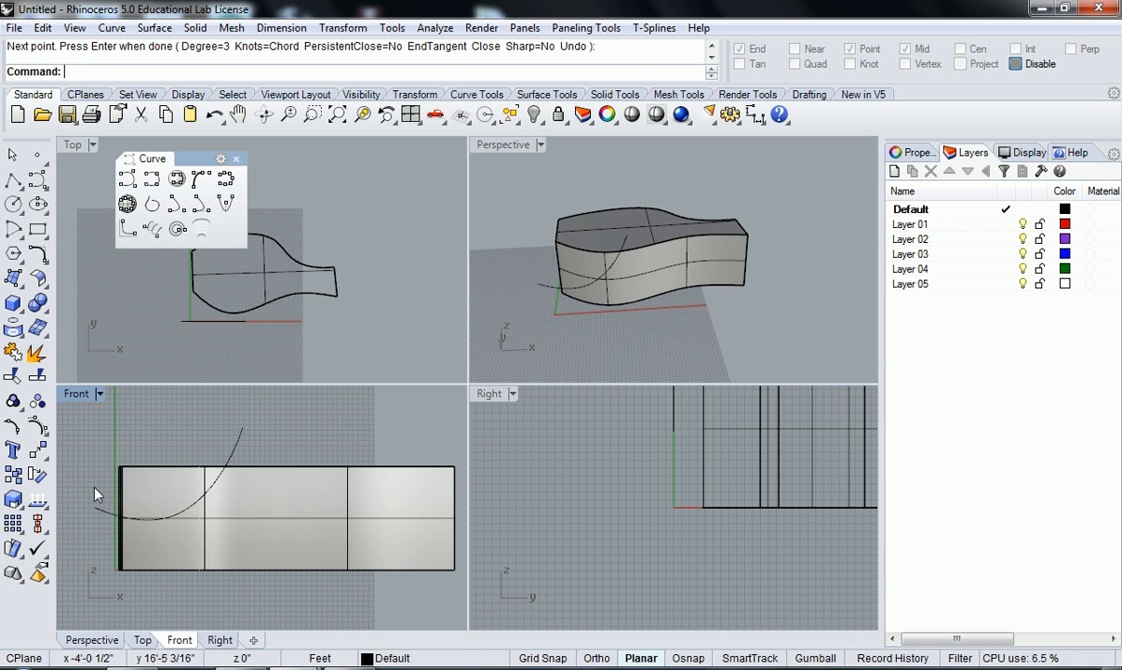
right_drag(276, 460, 248, 443)
right_click(247, 417)
click(243, 409)
click(275, 464)
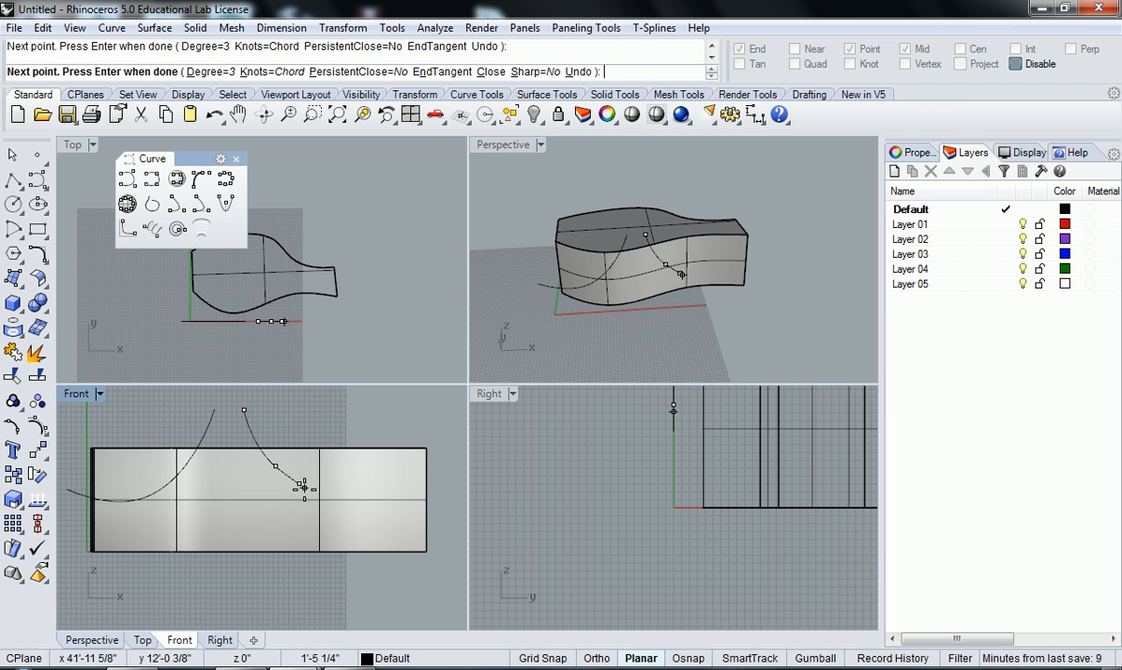
click(327, 495)
click(356, 469)
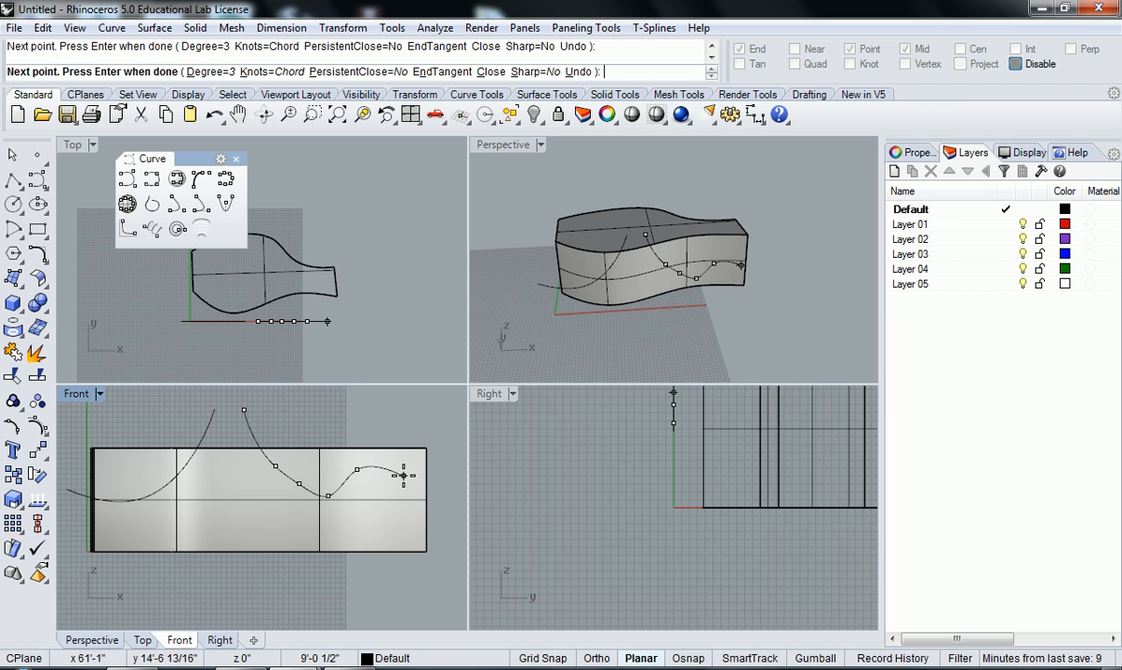
right_click(447, 499)
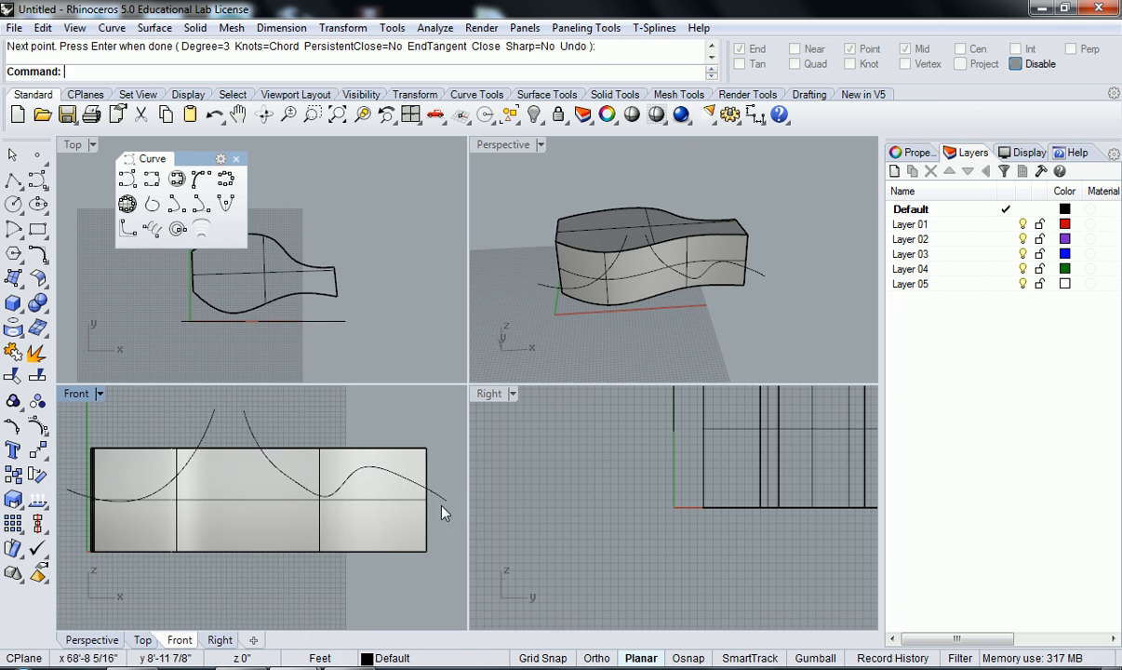
Draw a third, wavy interpolated curve in the Front view from beyond the wide end through the lower part of the solid, ending well below it
scroll(438, 506, down, 4)
right_drag(397, 515, 353, 500)
scroll(283, 487, up, 4)
right_drag(283, 486, 276, 484)
scroll(263, 483, down, 2)
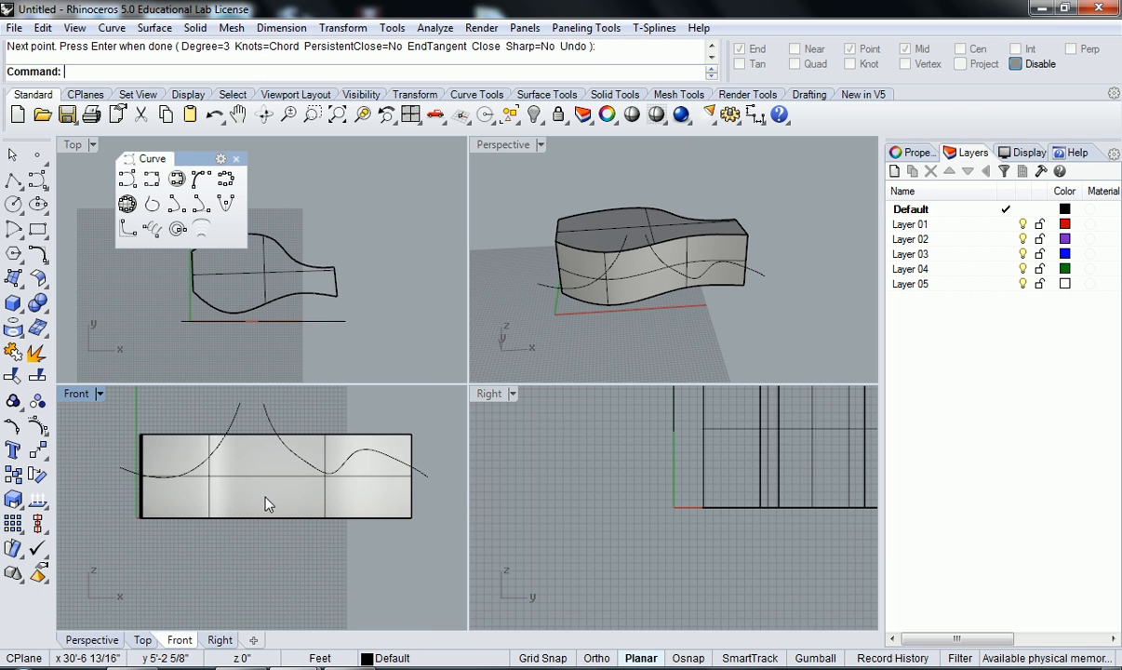
right_click(220, 547)
right_drag(205, 541, 239, 531)
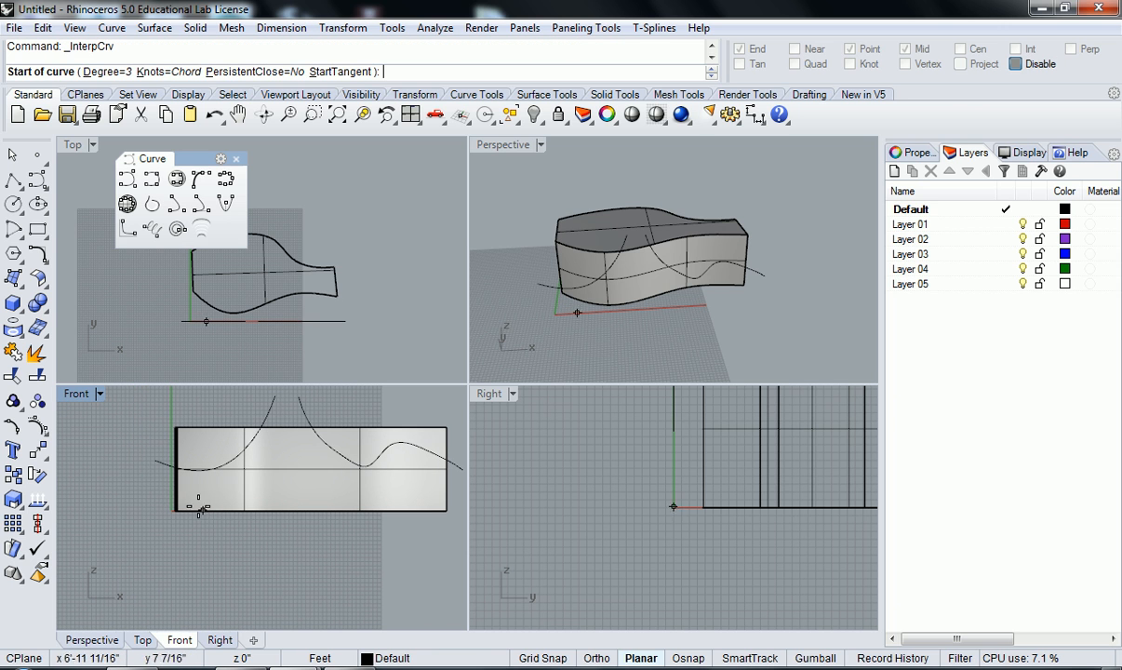
click(140, 469)
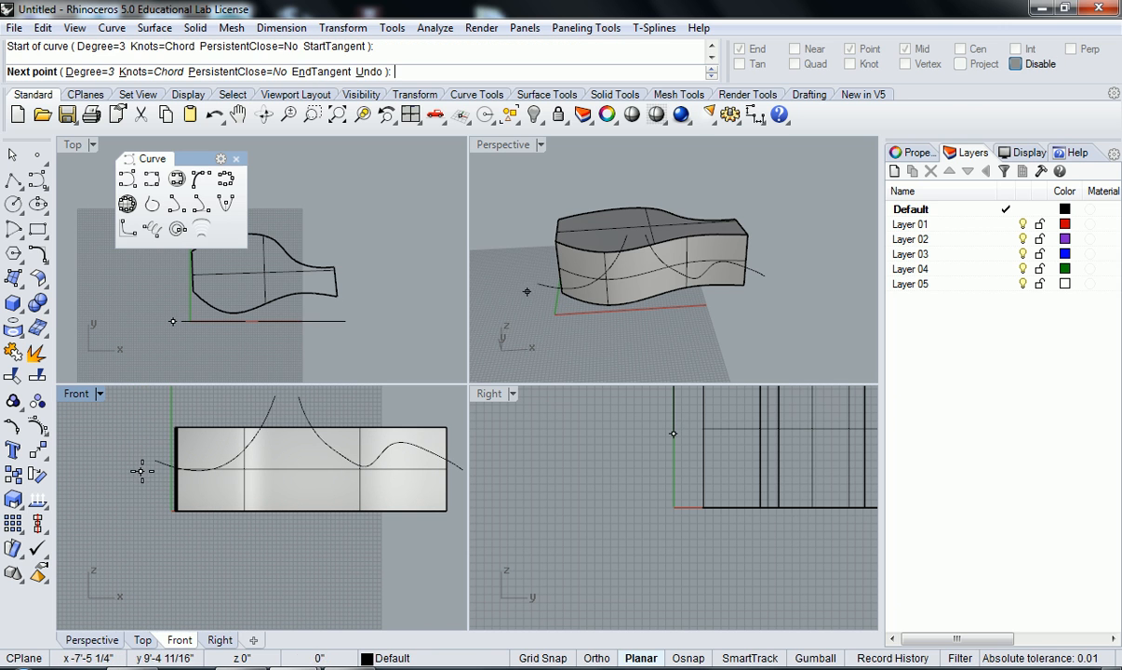
click(191, 499)
click(238, 504)
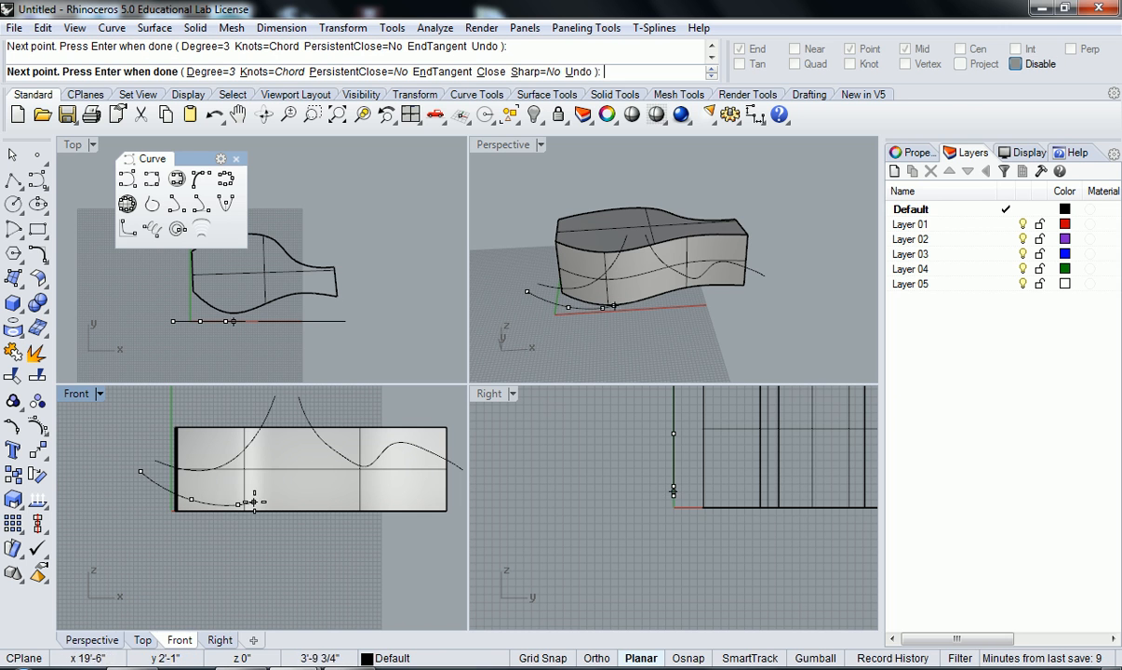
click(274, 492)
click(361, 522)
click(422, 595)
right_click(427, 601)
Extrude the three interpolated curves together in the Y direction as surfaces that pass completely through the solid and beyond its far side
scroll(379, 566, down, 2)
right_drag(379, 566, 308, 544)
scroll(312, 522, up, 2)
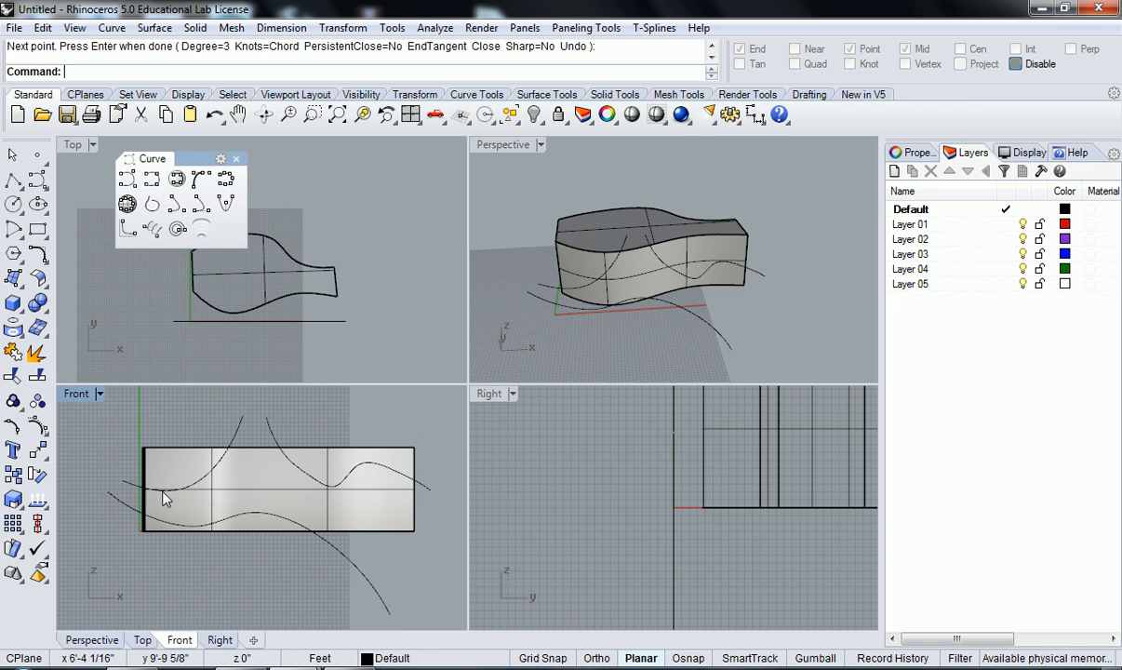
right_drag(440, 512, 367, 554)
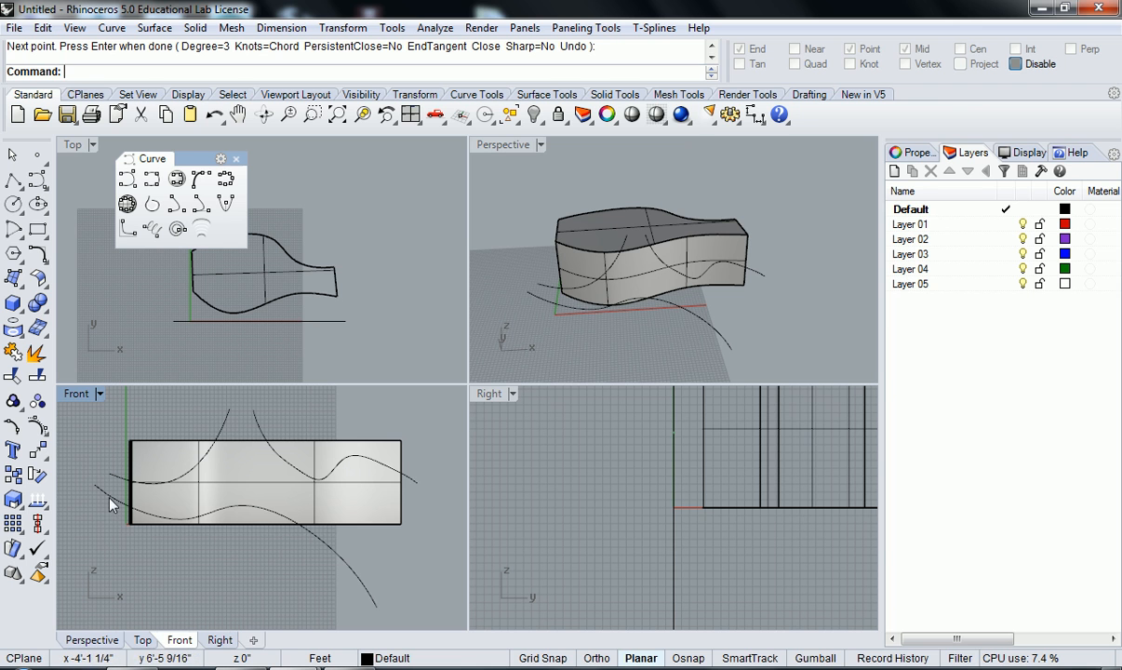
right_drag(202, 533, 236, 528)
right_drag(665, 307, 614, 311)
click(614, 295)
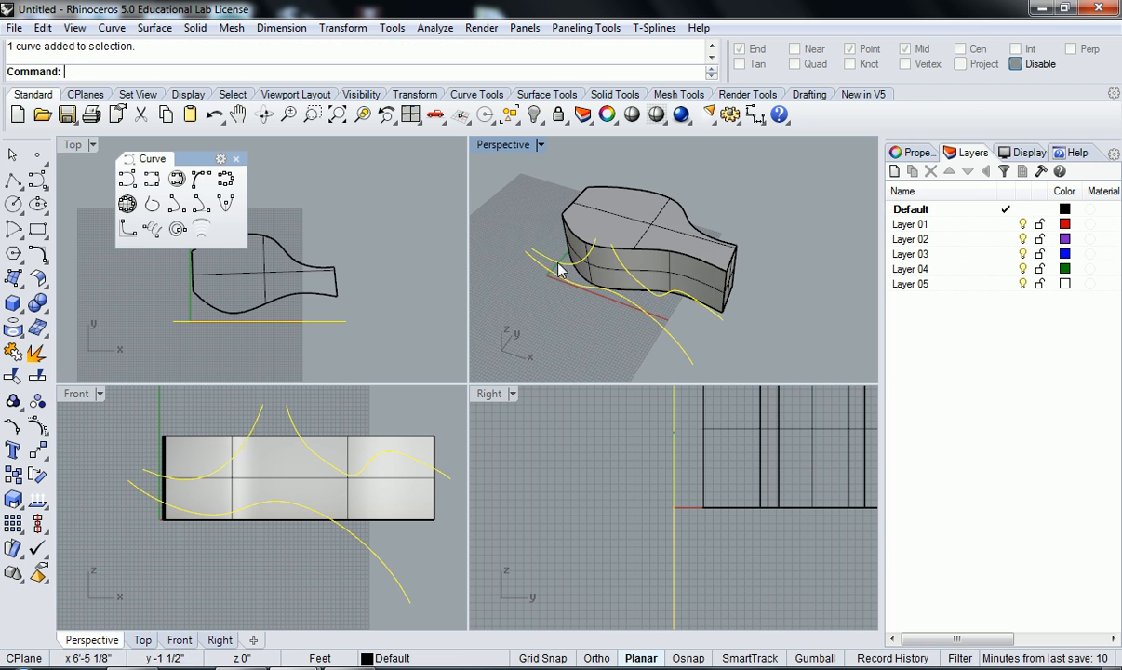
right_drag(567, 273, 628, 252)
text(ExtrudeS)
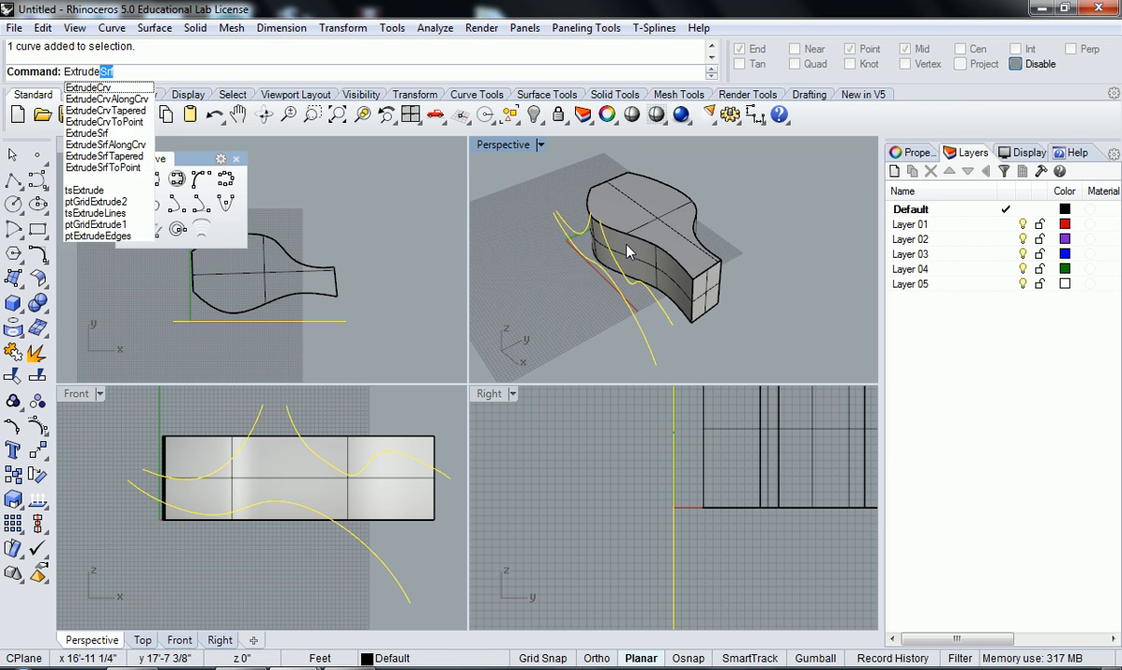
key(BackSpace)
text(Crv)
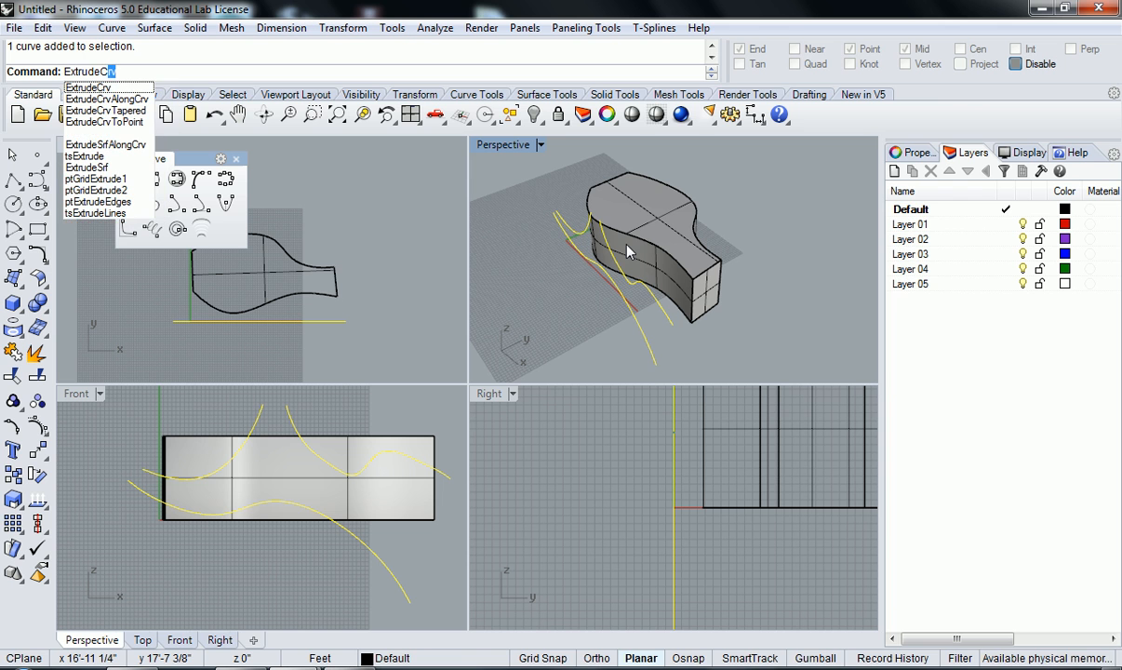
key(Return)
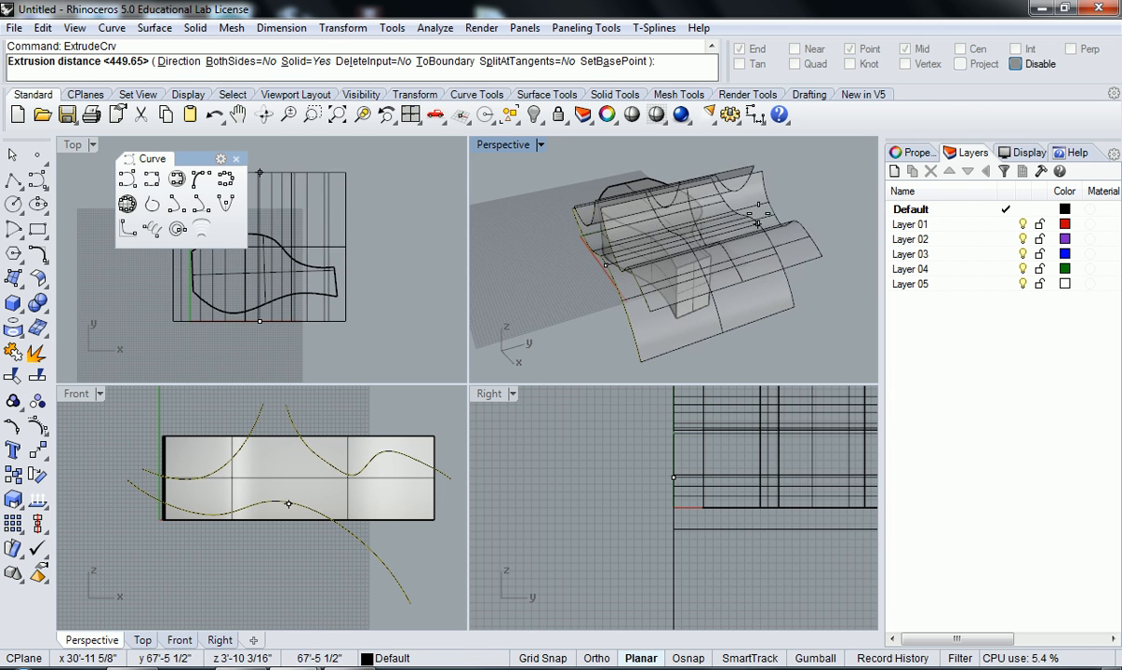
click(707, 228)
right_drag(584, 270, 643, 300)
key(Escape)
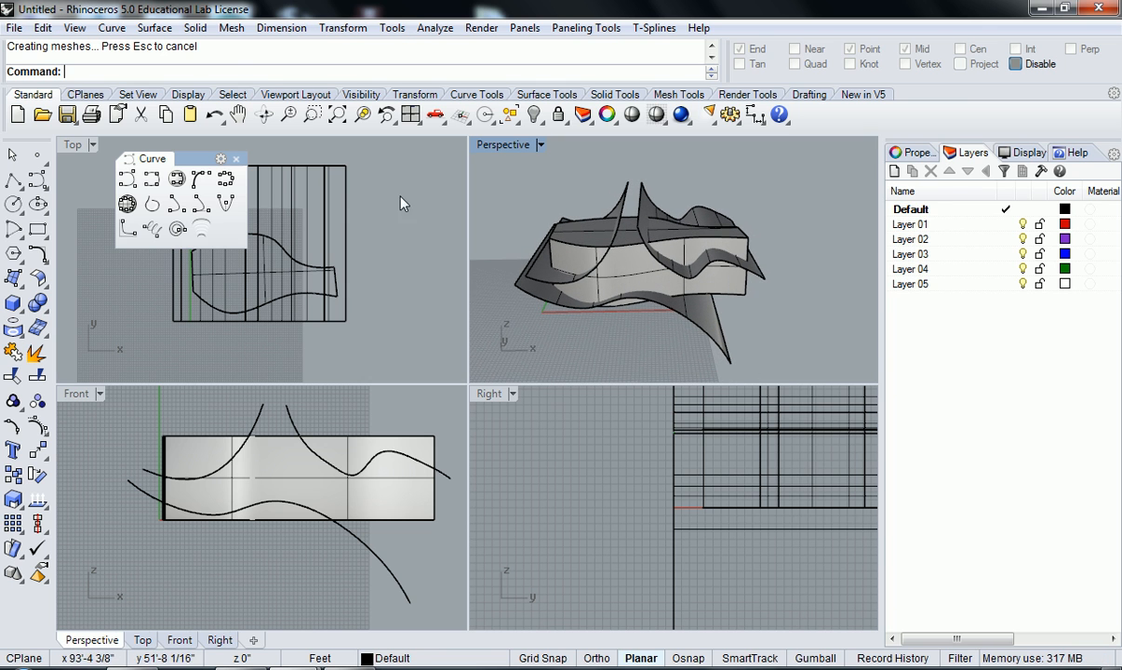
click(191, 29)
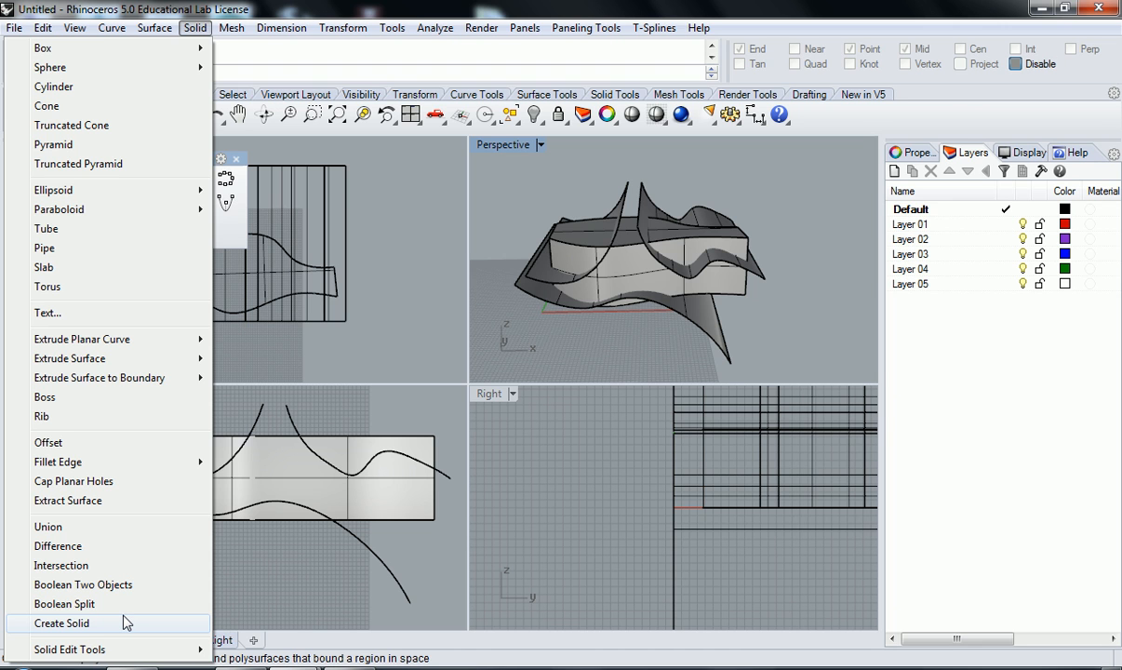
mouse_move(112, 32)
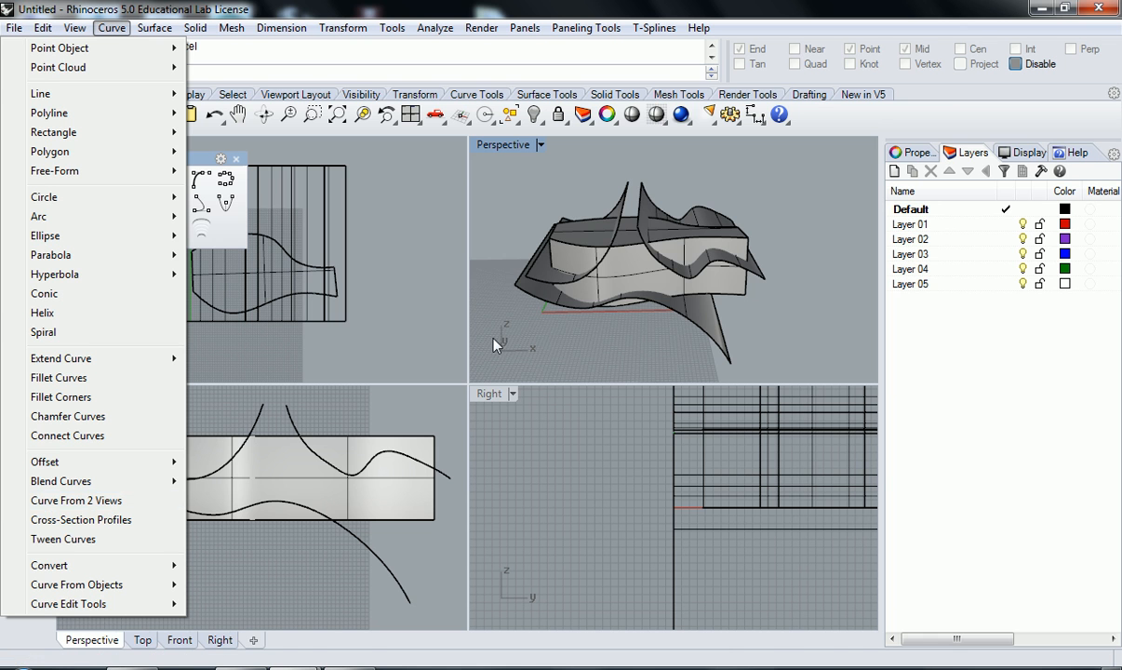
click(594, 330)
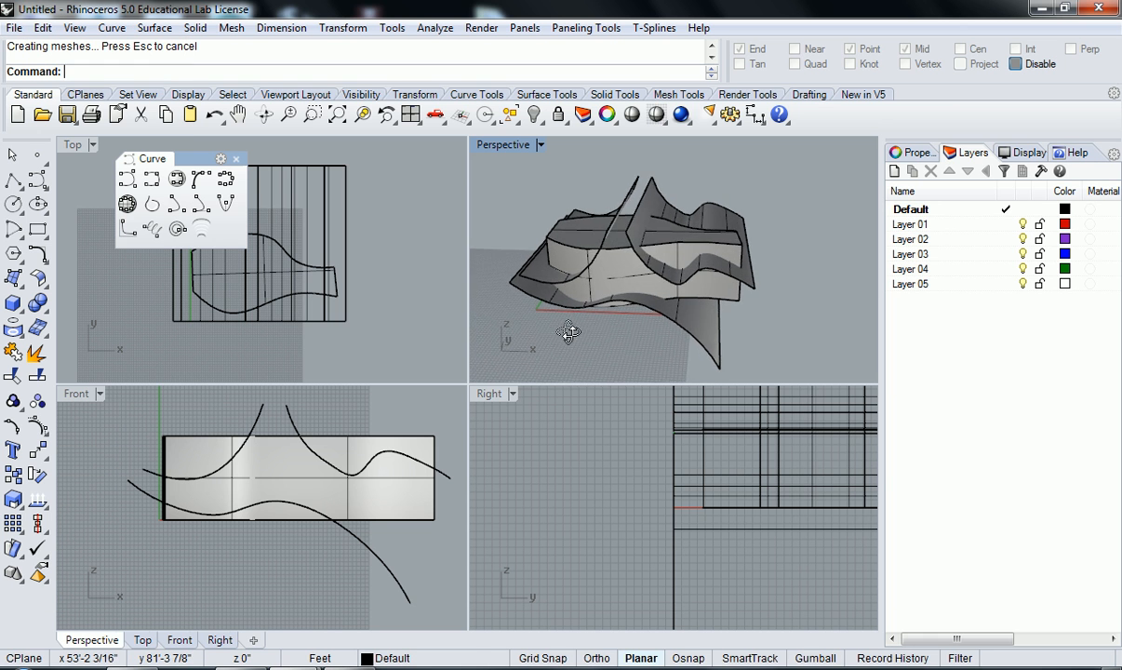
Maximize the Perspective viewport and examine how the extruded surfaces cross the solid
double_click(510, 145)
right_drag(316, 369, 389, 409)
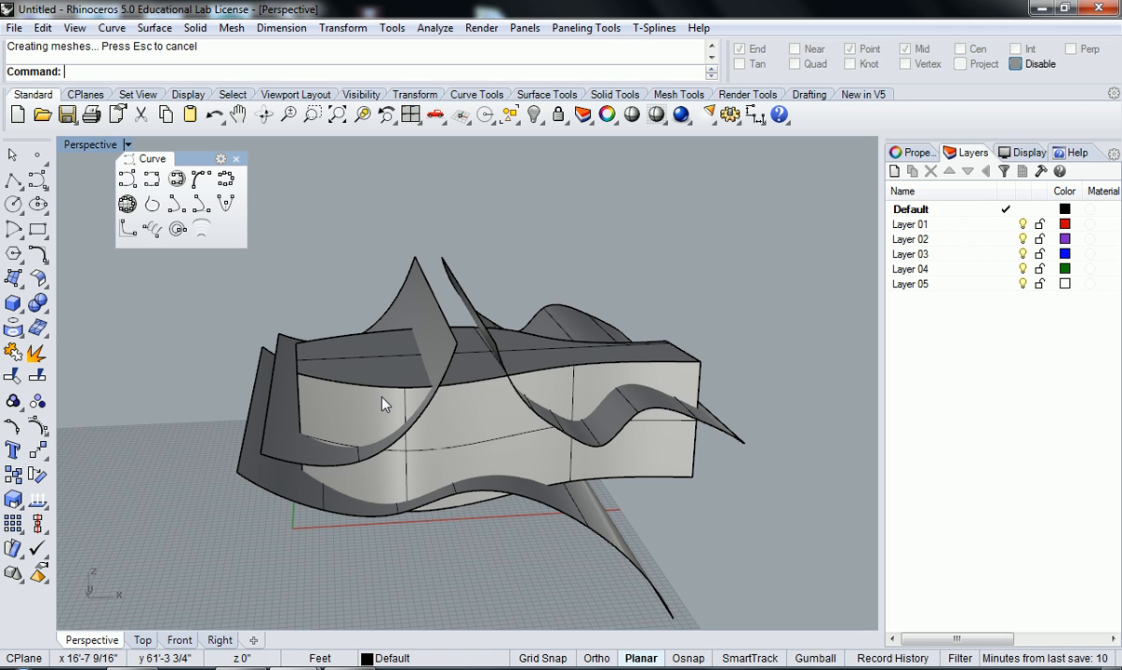
right_drag(383, 398, 218, 328)
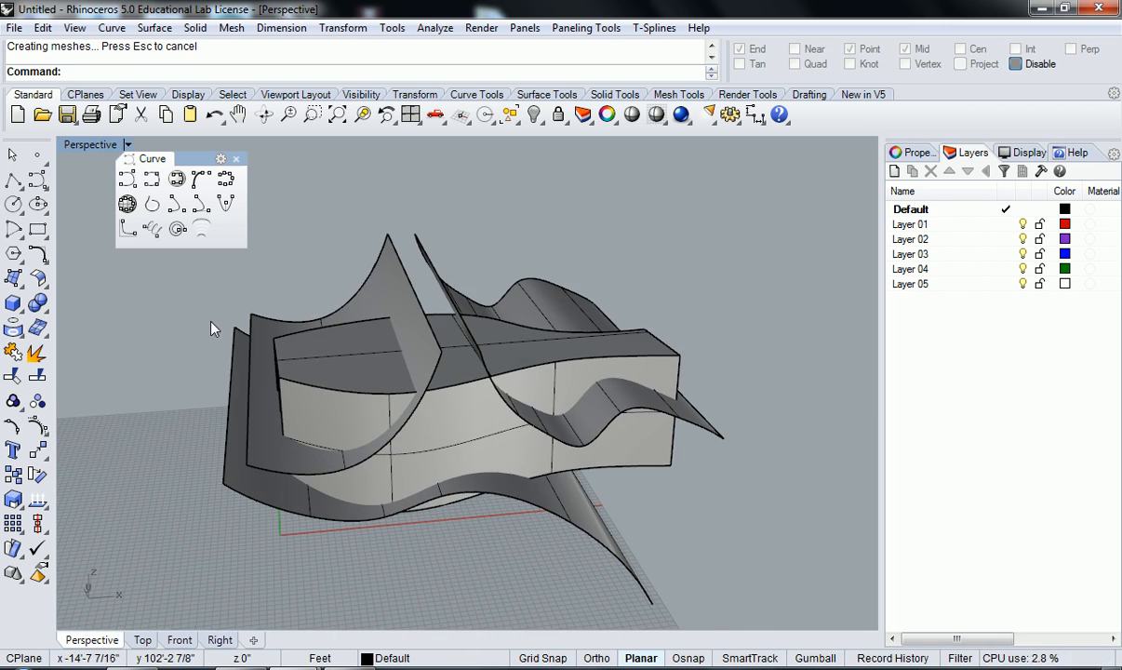
Detach the Solid Tools toolbar so it floats over the Perspective viewport
click(42, 311)
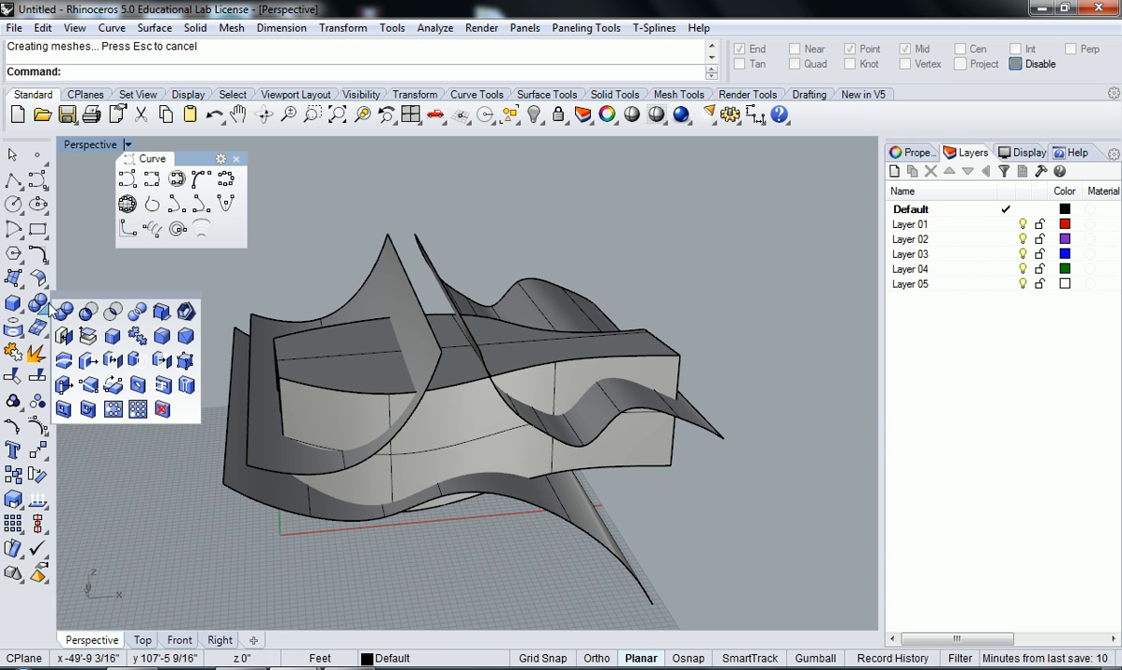
drag(62, 303, 76, 280)
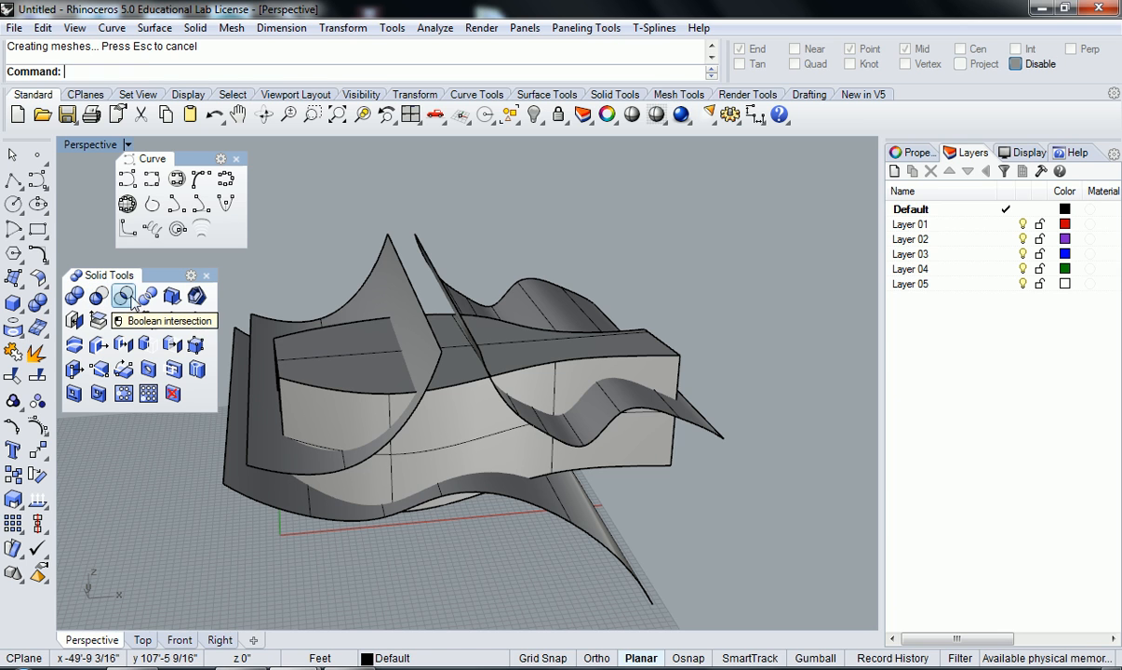
text(Bo)
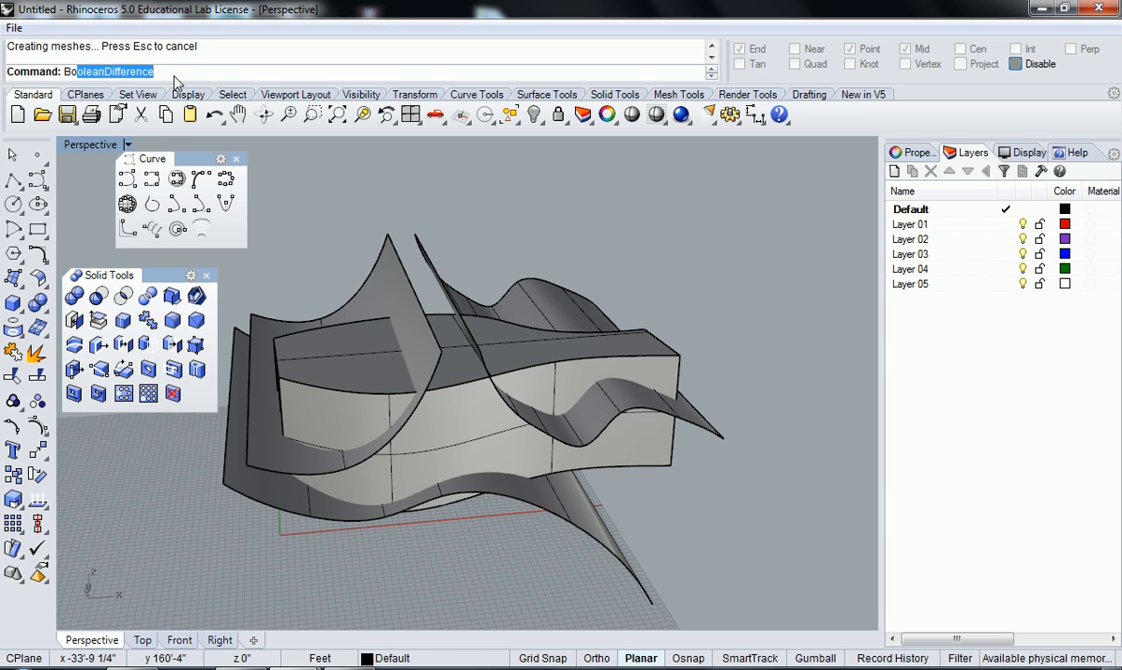
text(olea)
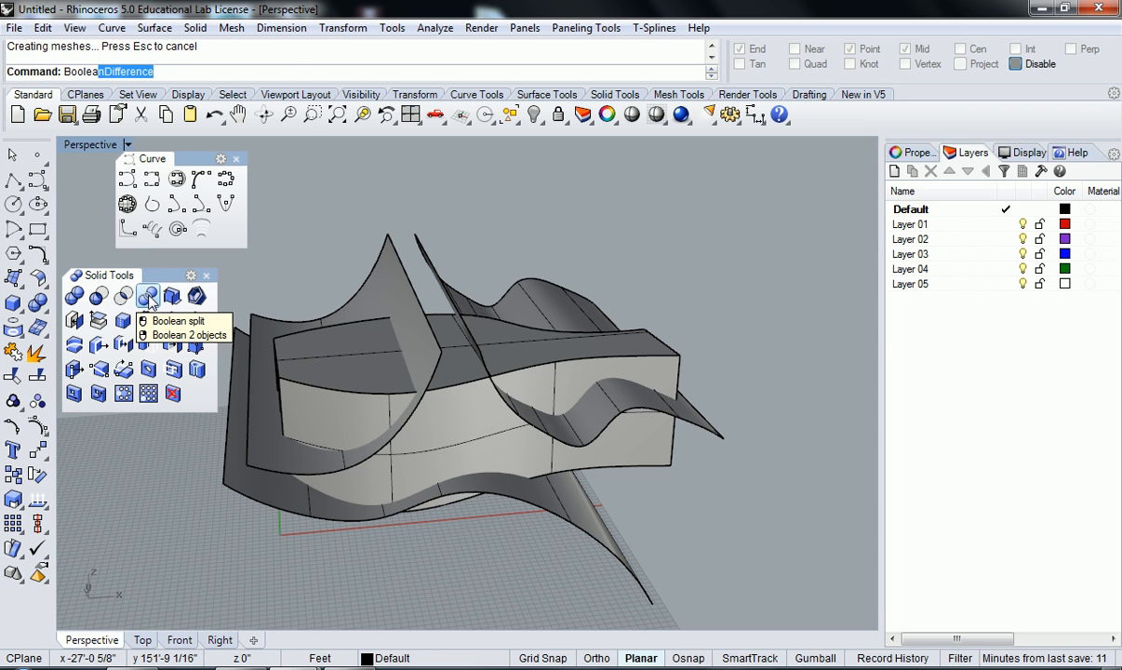
Boolean-split the solid with the first extruded surface, which crosses its wide end
click(150, 295)
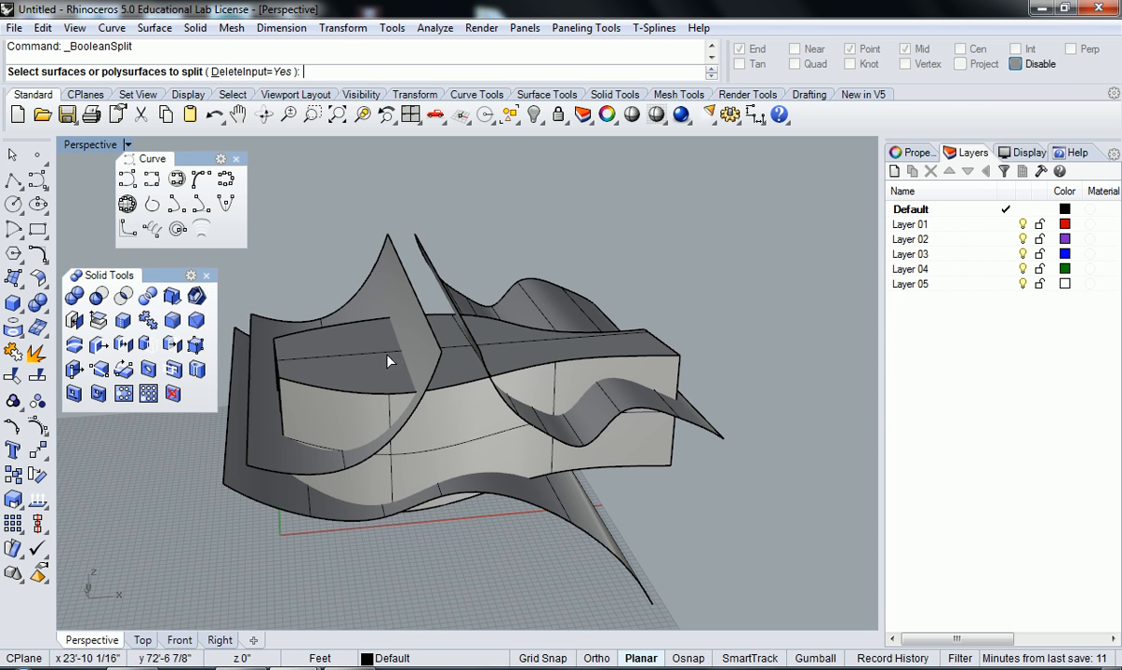
right_drag(336, 361, 335, 325)
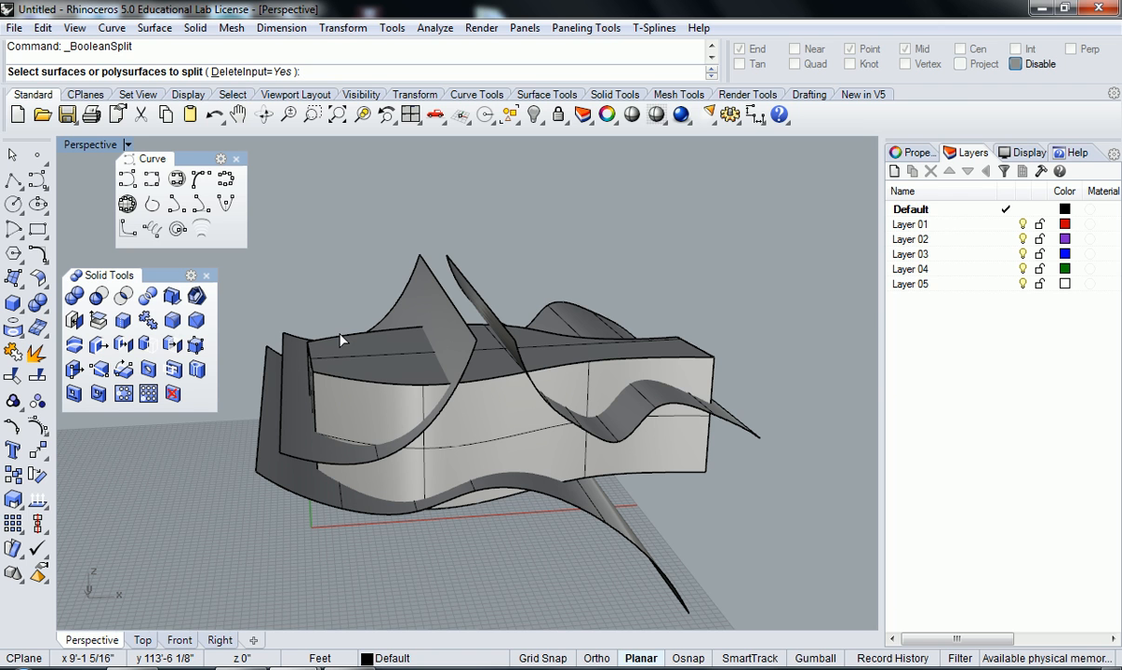
right_drag(493, 441, 471, 391)
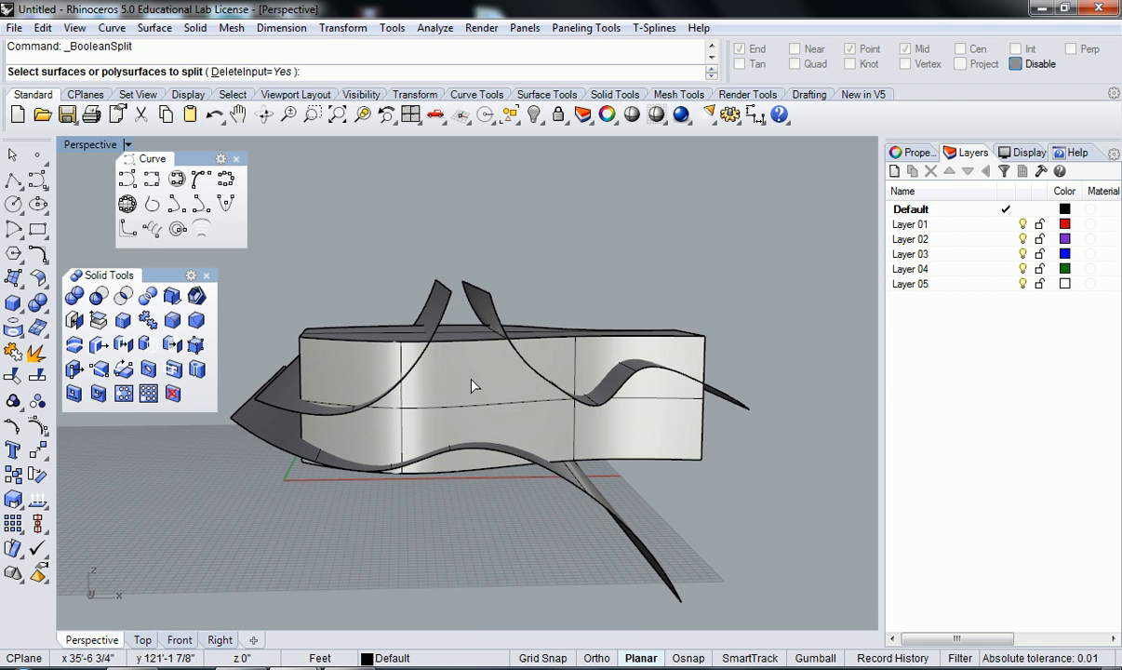
click(472, 386)
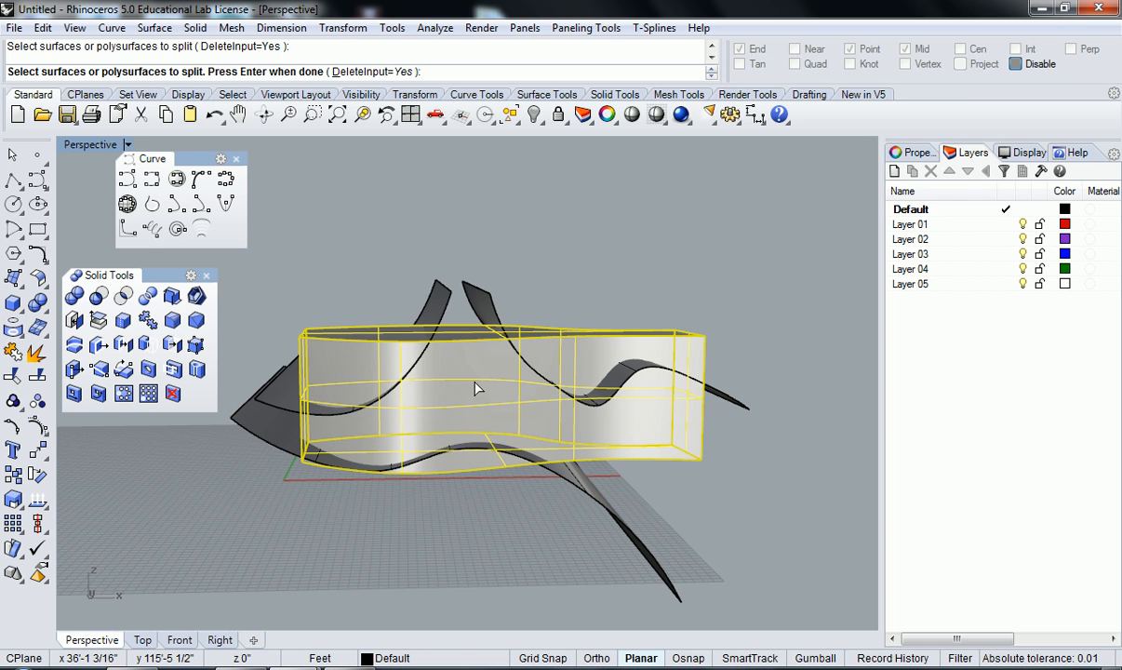
right_drag(424, 367, 388, 266)
right_drag(427, 307, 423, 388)
key(Return)
click(430, 311)
key(Return)
Hide the cut-off pieces above the curved cut at the solid's wide end
right_drag(403, 429, 400, 396)
click(371, 391)
key(ctrl+h)
click(354, 340)
key(ctrl+h)
Examine the curved cut at the wide end and the second surface crossing the narrow end
scroll(400, 395, up, 5)
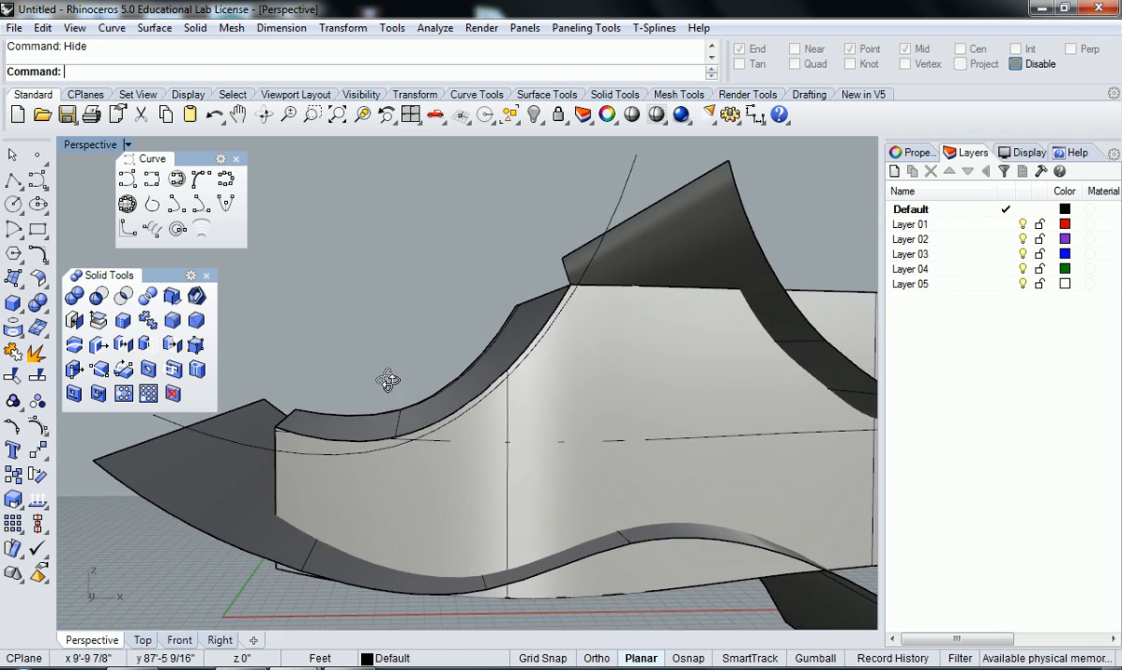
right_drag(596, 325, 630, 458)
click(631, 442)
key(Escape)
right_drag(700, 471, 416, 434)
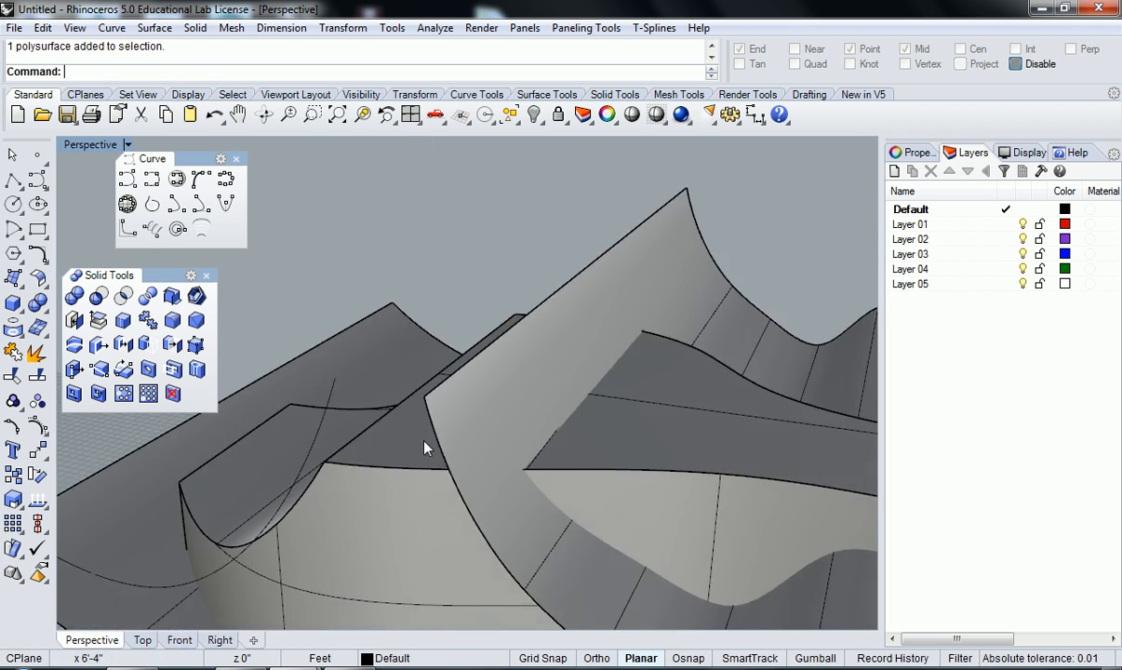
scroll(416, 434, down, 5)
right_drag(370, 388, 423, 348)
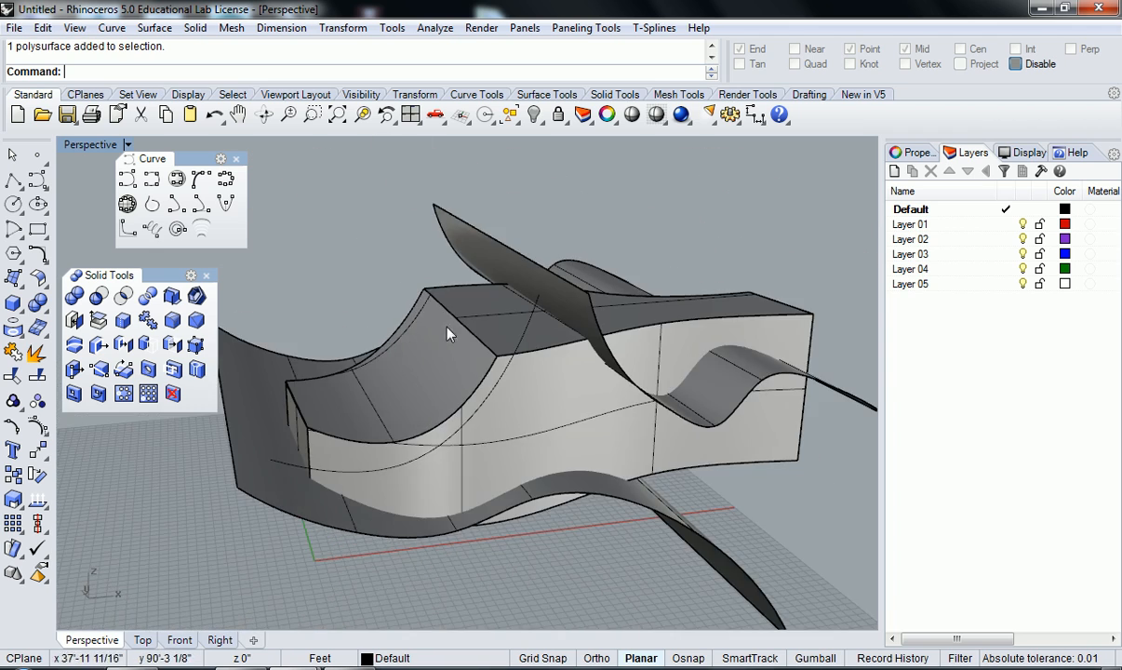
right_drag(402, 402, 490, 411)
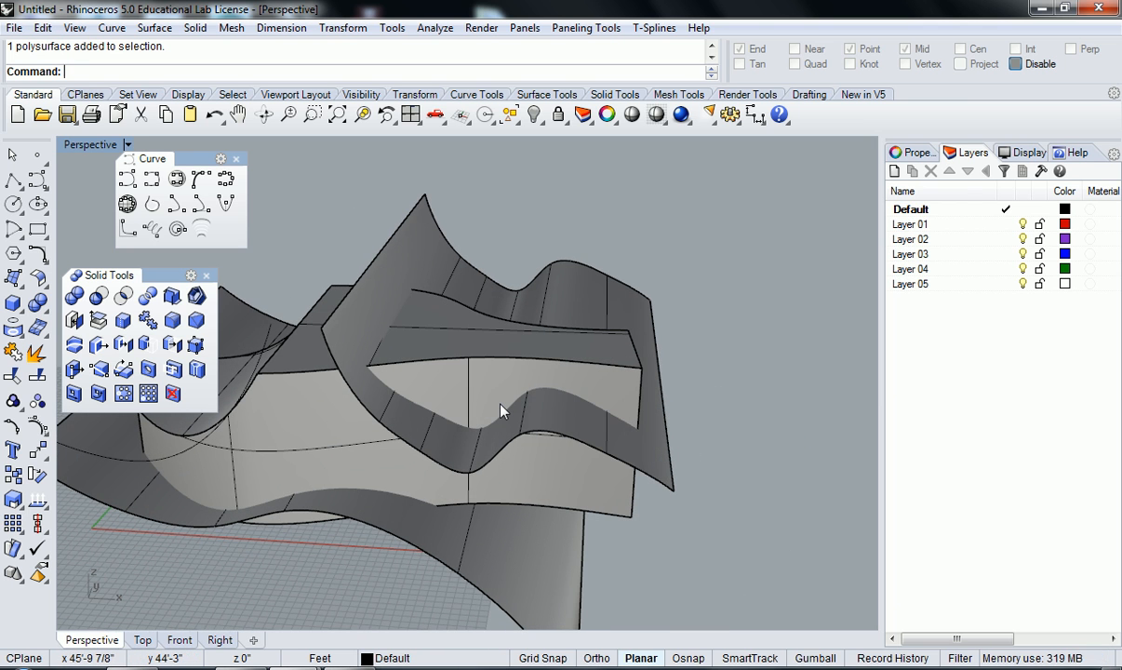
Split the remaining solid with the second extruded surface and hide the cut-off upper piece at the narrow end
key(Return)
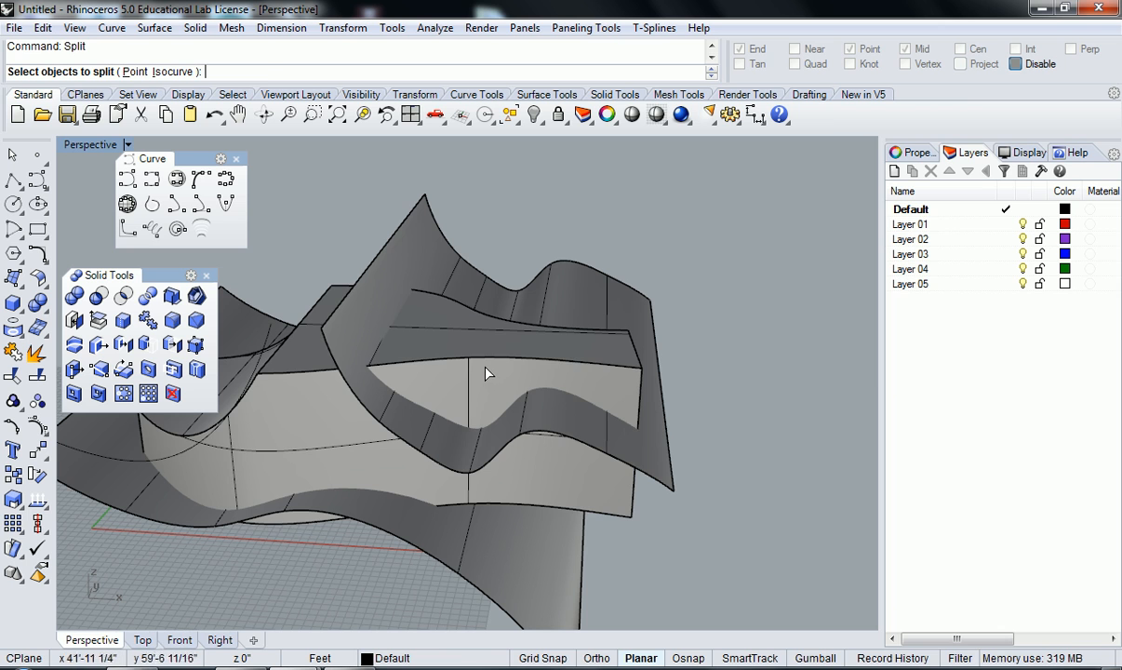
click(485, 372)
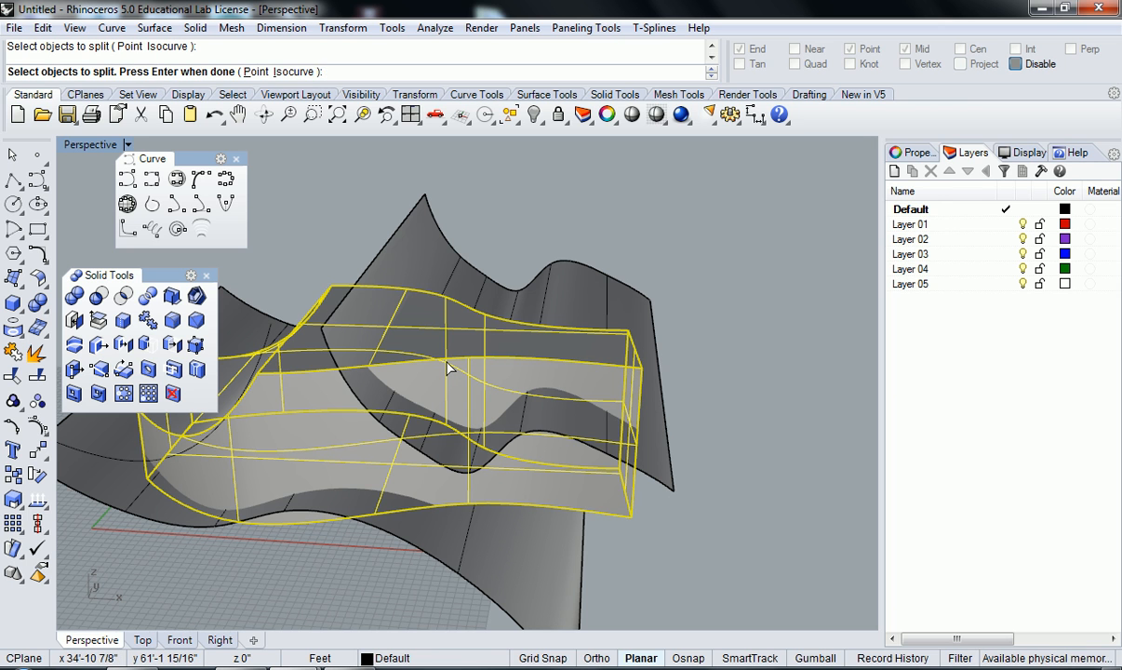
key(Return)
click(452, 263)
key(Return)
click(536, 372)
key(ctrl+h)
Inspect the cut solid and undo the hide and split made with the second surface
mouse_move(596, 313)
right_down()
mouse_move(659, 376)
mouse_move(492, 403)
mouse_move(634, 406)
mouse_move(626, 422)
mouse_move(564, 374)
mouse_move(573, 396)
mouse_move(431, 409)
mouse_move(534, 356)
mouse_move(400, 409)
right_up()
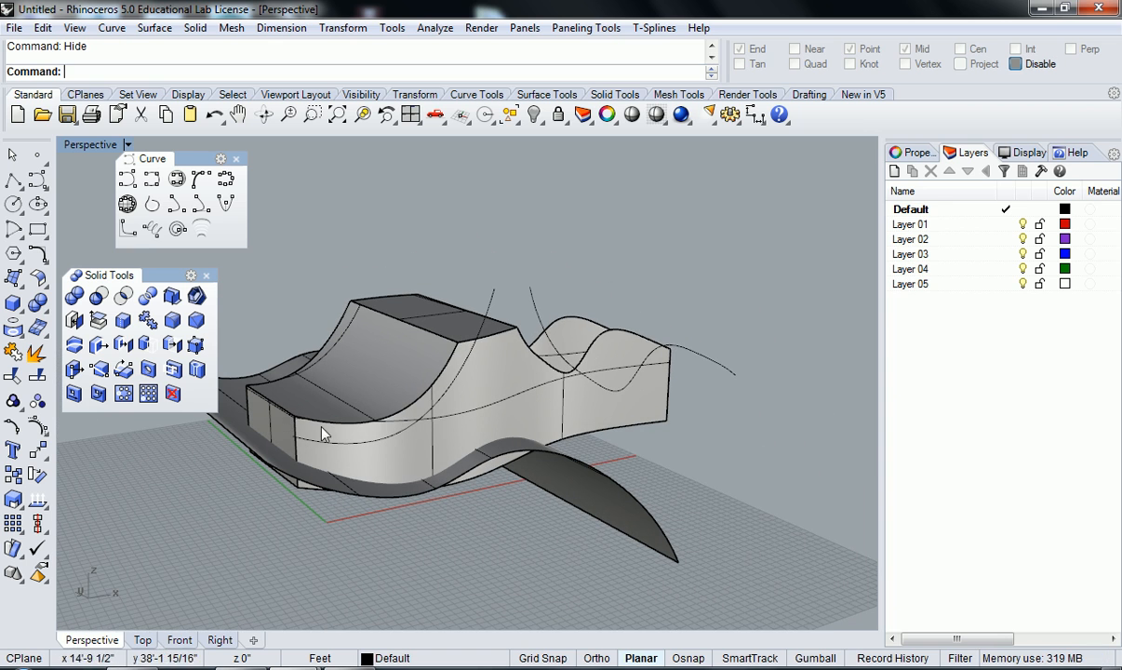
mouse_move(409, 386)
right_down()
mouse_move(465, 367)
mouse_move(502, 376)
mouse_move(491, 383)
mouse_move(486, 367)
mouse_move(461, 376)
mouse_move(546, 387)
mouse_move(451, 376)
mouse_move(514, 384)
mouse_move(488, 394)
mouse_move(530, 400)
mouse_move(488, 420)
mouse_move(365, 416)
mouse_move(421, 383)
mouse_move(498, 388)
mouse_move(395, 392)
mouse_move(500, 403)
mouse_move(452, 368)
right_up()
mouse_move(703, 510)
right_down()
mouse_move(595, 465)
mouse_move(466, 440)
mouse_move(480, 473)
mouse_move(472, 497)
right_up()
mouse_move(452, 371)
right_down()
mouse_move(459, 430)
mouse_move(376, 510)
mouse_move(381, 533)
mouse_move(503, 480)
mouse_move(639, 450)
mouse_move(635, 314)
right_up()
key(ctrl+z)
key(ctrl+z)
key(ctrl+z)
Examine from several sides how the second extruded surface crosses the solid's narrow end
click(635, 306)
right_drag(464, 421, 318, 445)
click(364, 425)
click(302, 323)
right_drag(301, 330, 427, 413)
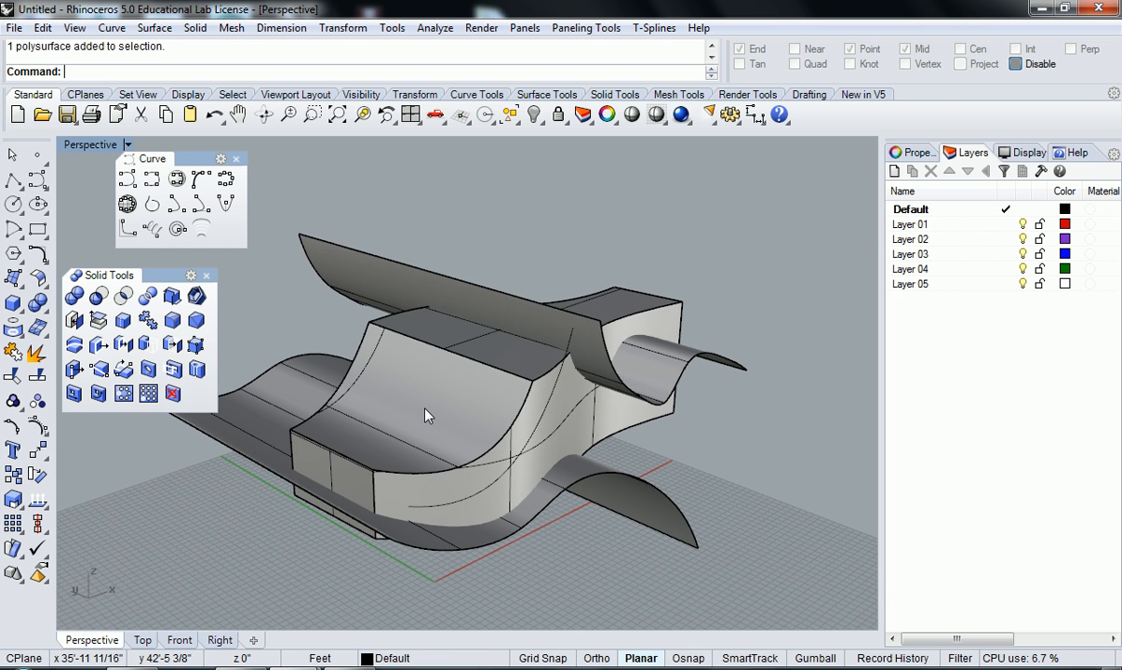
right_drag(589, 363, 568, 417)
right_drag(503, 390, 560, 477)
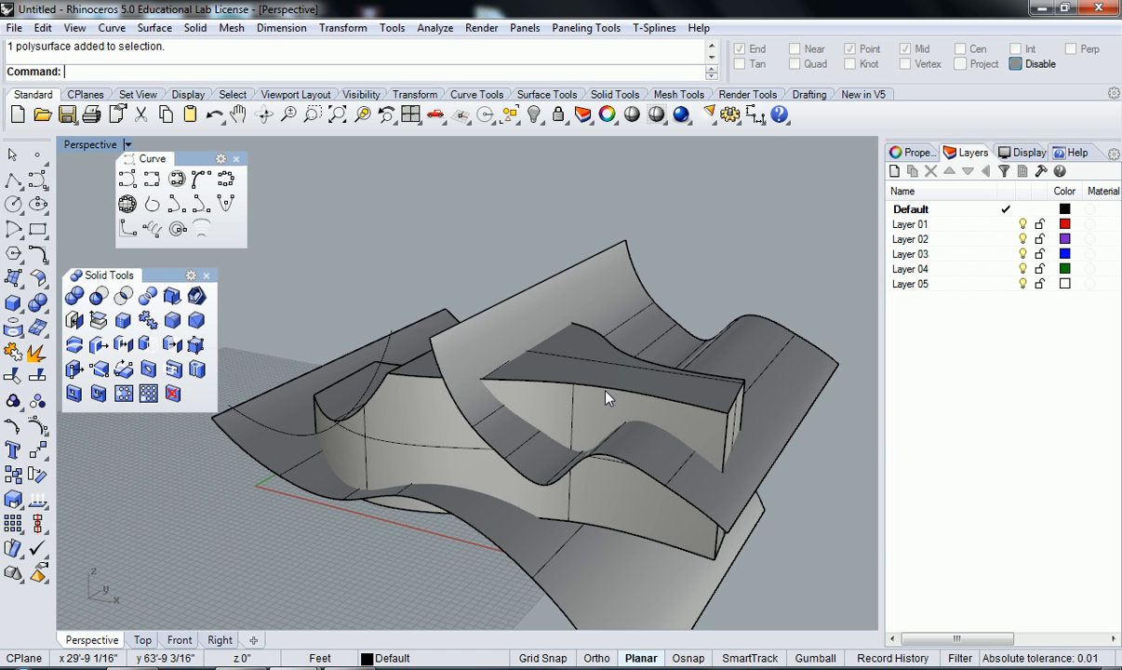
click(148, 299)
click(416, 447)
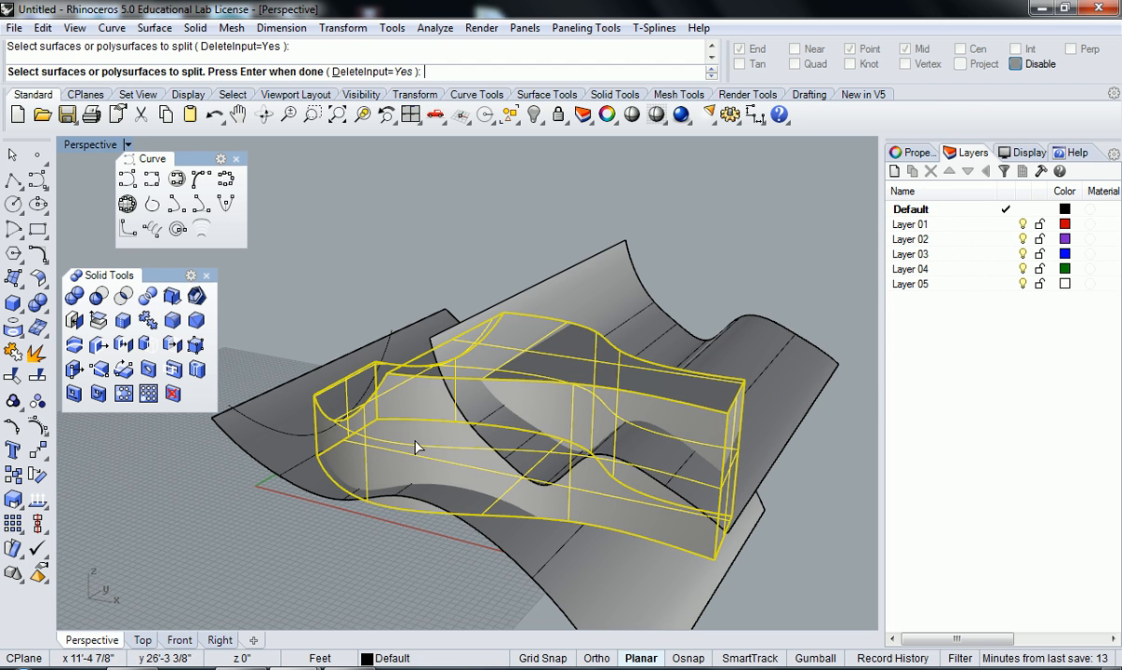
click(747, 327)
key(Return)
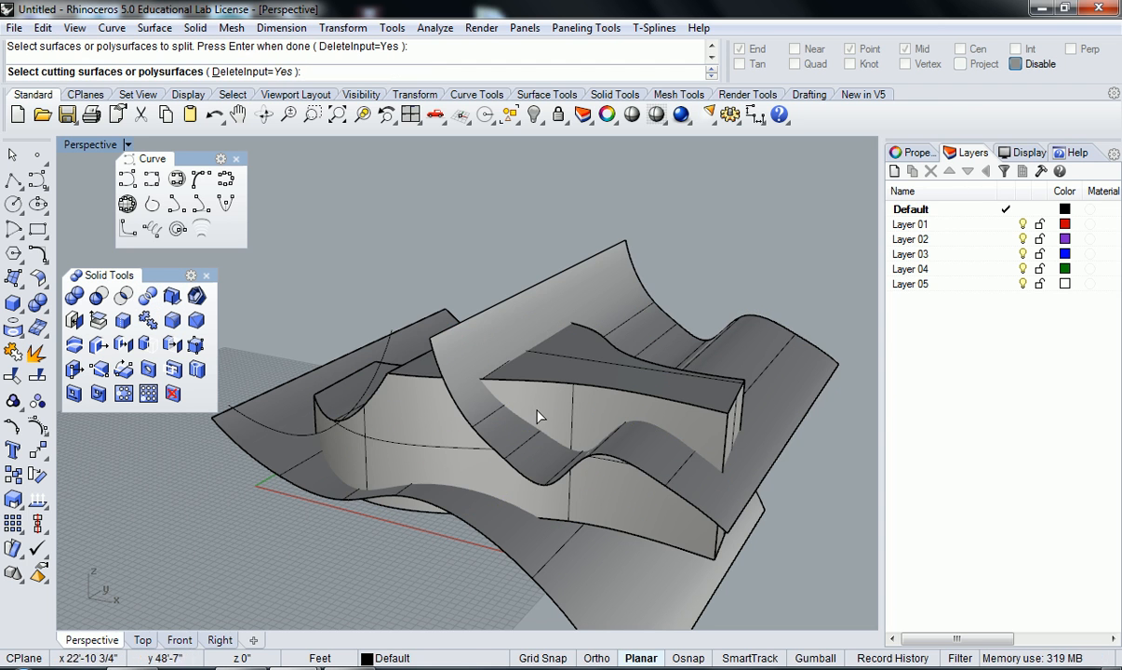
key(Escape)
Boolean-split the solid with the second extruded surface, with DeleteInput set to No
key(Return)
click(424, 447)
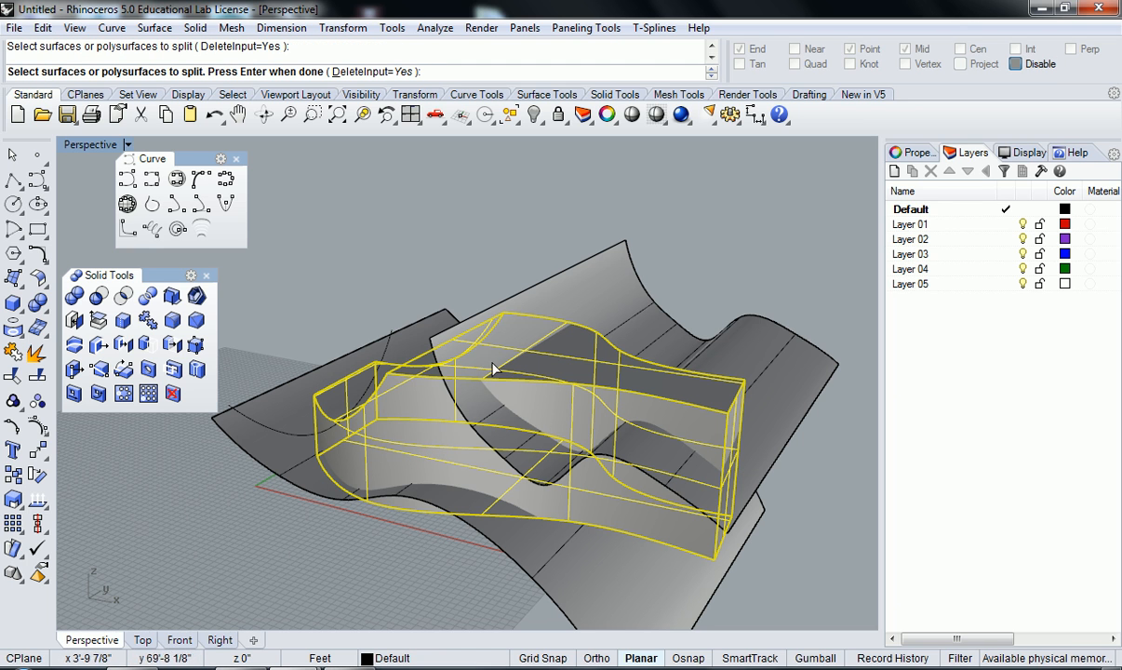
key(Return)
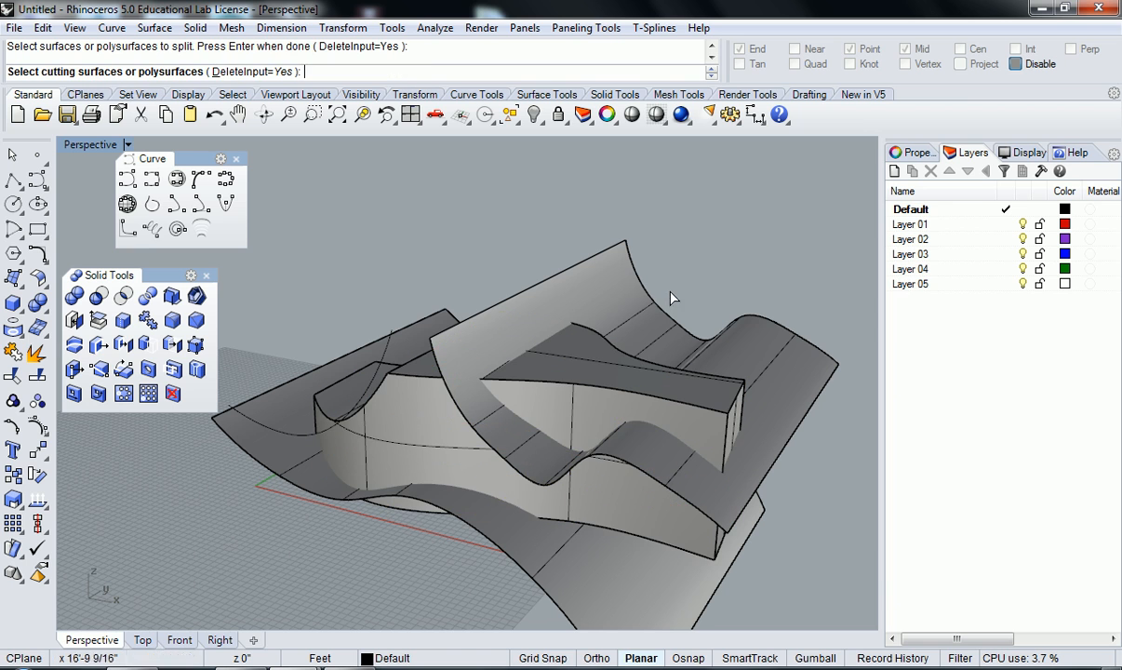
click(260, 73)
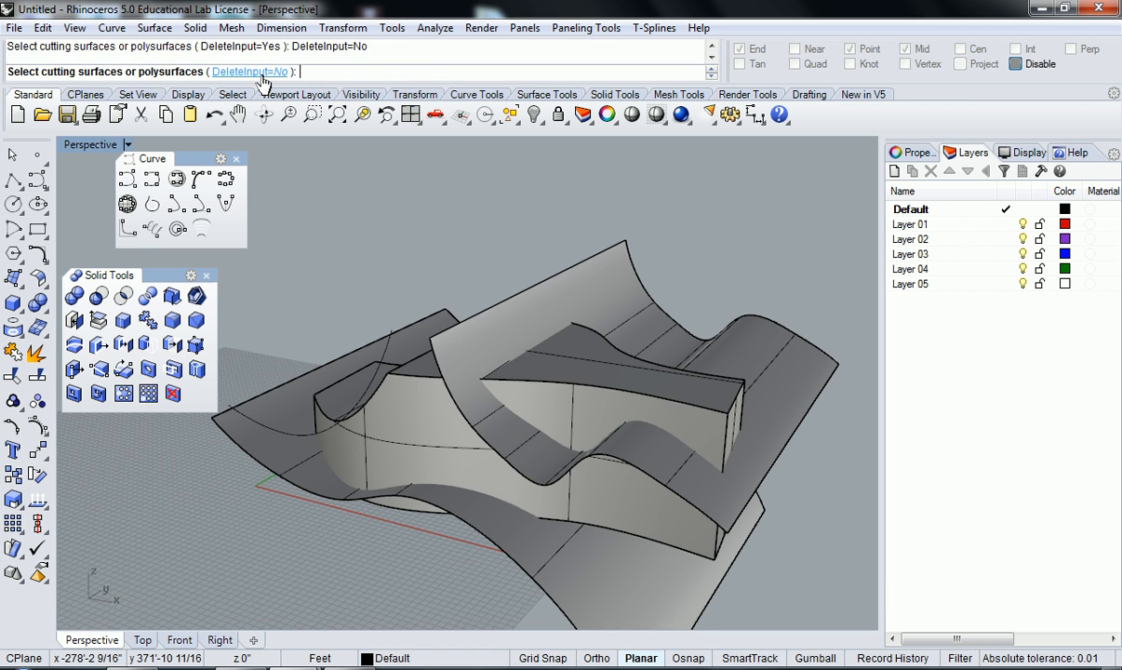
click(598, 303)
key(Return)
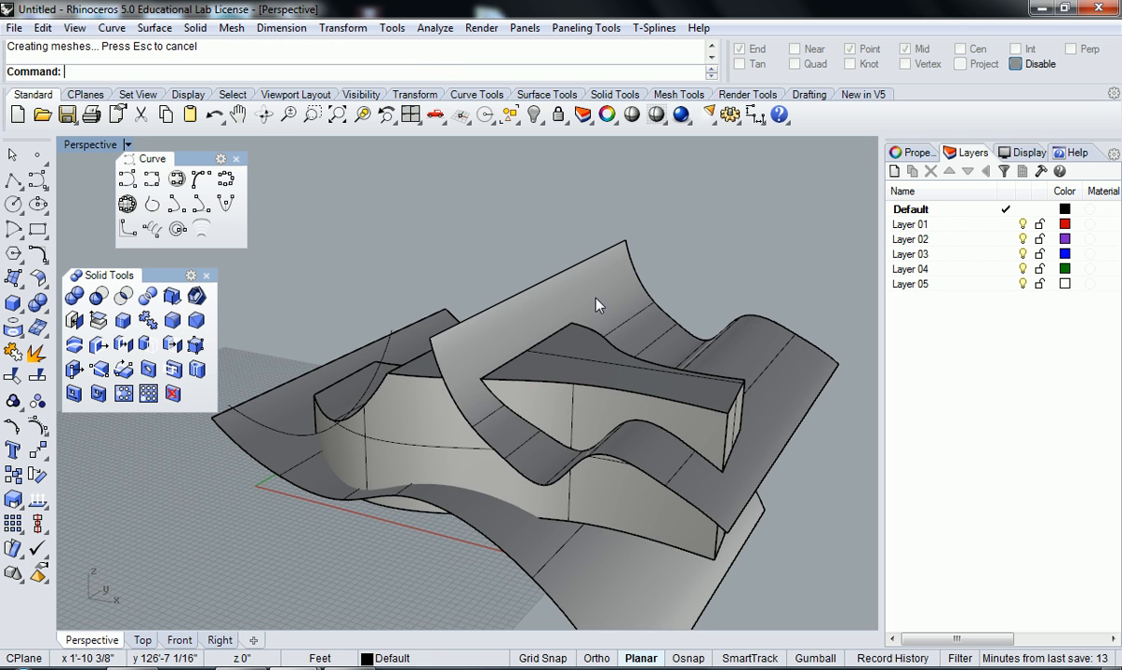
Hide the upper cut-off piece, the second cutting surface and the original solid overlapping the lower piece
click(547, 390)
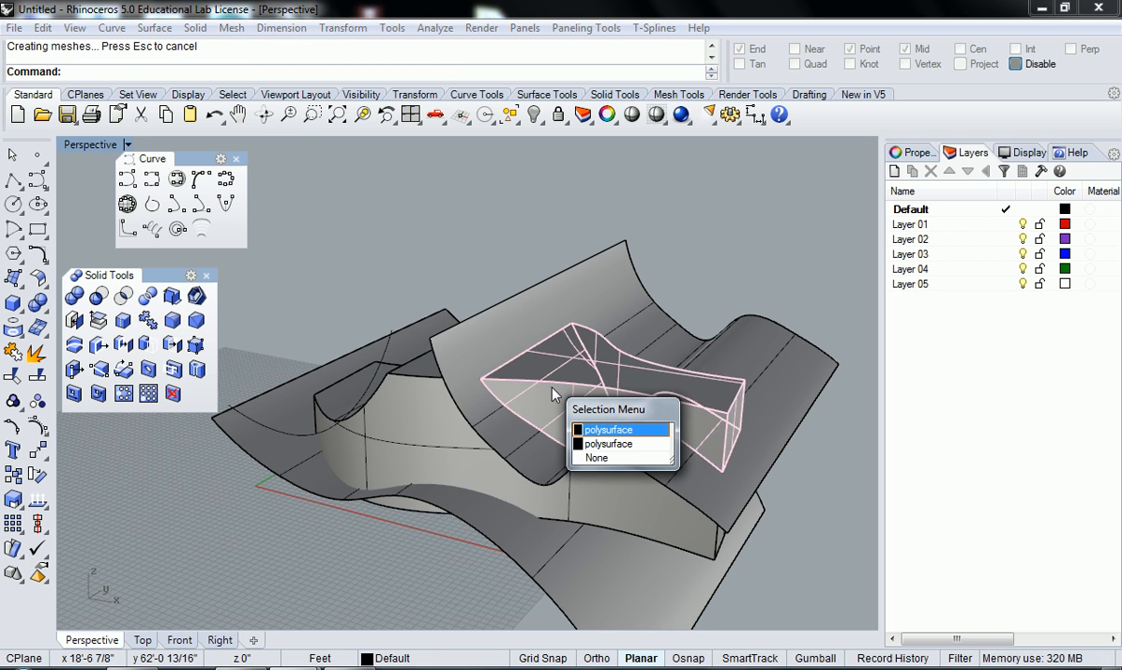
click(606, 437)
key(ctrl+h)
click(773, 353)
key(ctrl+h)
click(651, 398)
key(Escape)
click(542, 418)
key(ctrl+h)
Undo the last hide and move the uncut original solid clear of the cut one with Ortho on
right_drag(548, 426, 514, 445)
key(ctrl+z)
click(529, 392)
text(m)
key(Return)
scroll(513, 443, down, 6)
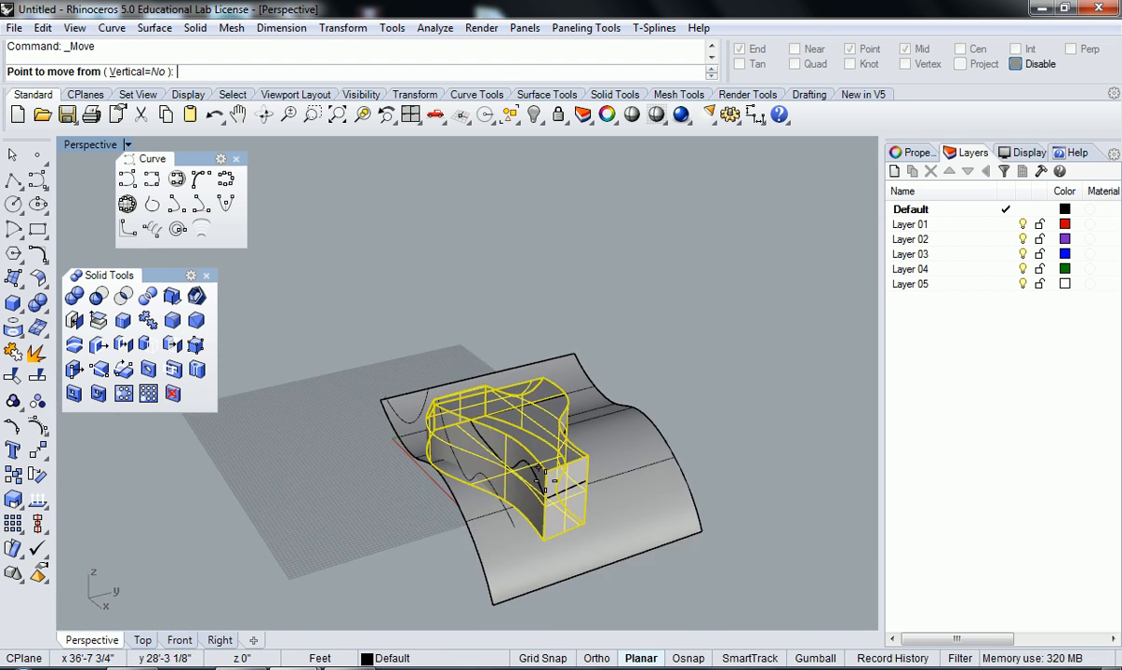
shift+right_drag(562, 493, 540, 389)
click(686, 478)
key(F8)
click(449, 570)
Compare the uncut and cut solids, and undo back through the move, the hides and the Boolean split
right_drag(413, 445, 465, 451)
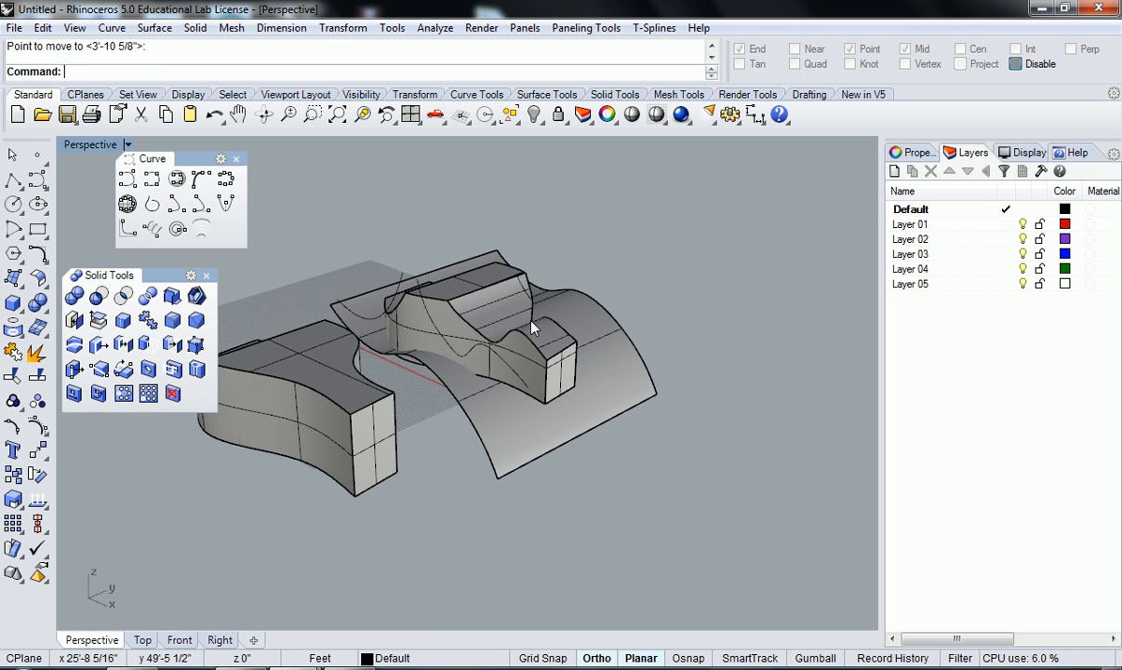
right_drag(425, 368, 507, 402)
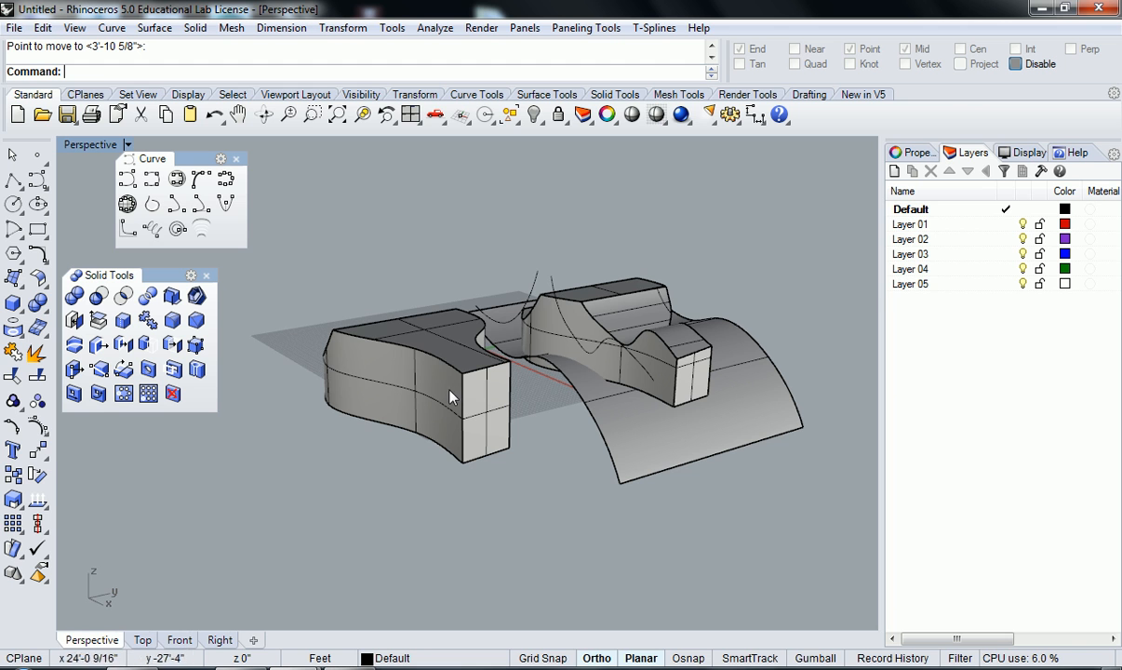
right_drag(677, 350, 421, 399)
right_drag(492, 405, 621, 415)
key(ctrl+z)
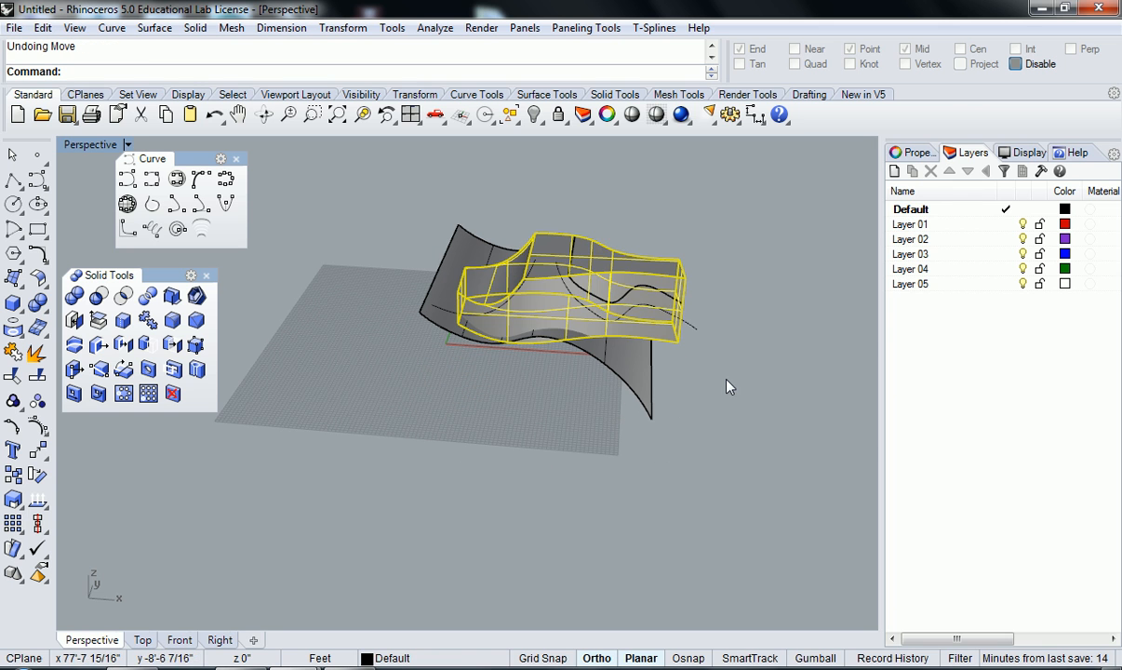
key(ctrl+z)
key(Escape)
right_drag(727, 371, 659, 404)
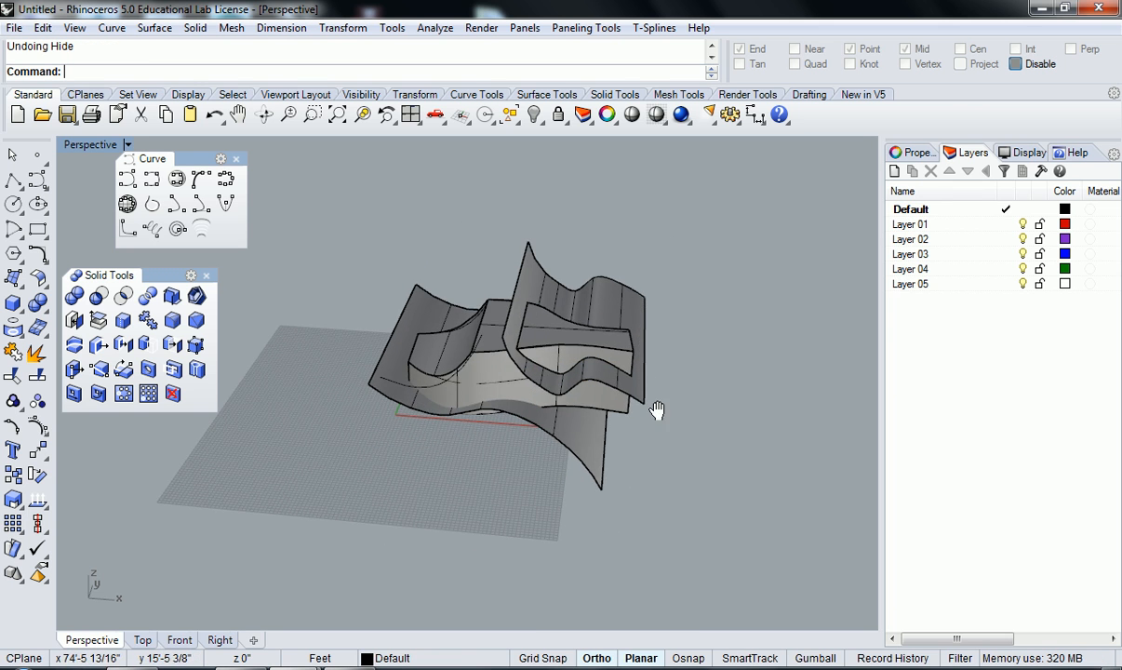
scroll(599, 324, up, 3)
key(ctrl+z)
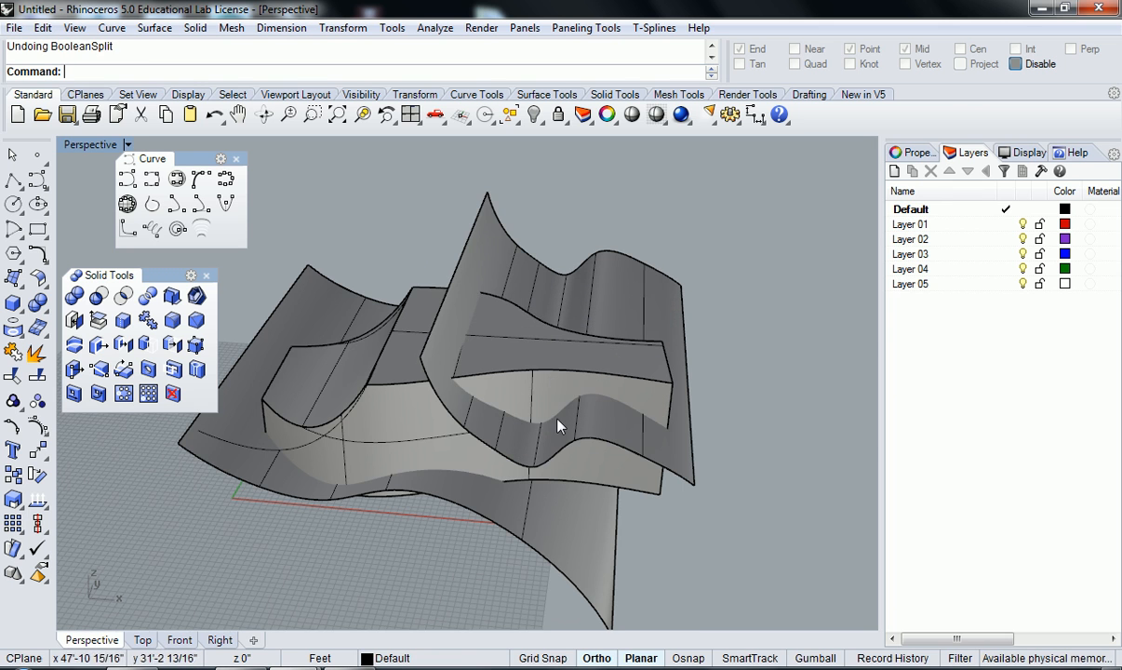
Start a Boolean Split and set its DeleteInput option to Yes
right_drag(557, 422, 561, 393)
click(534, 401)
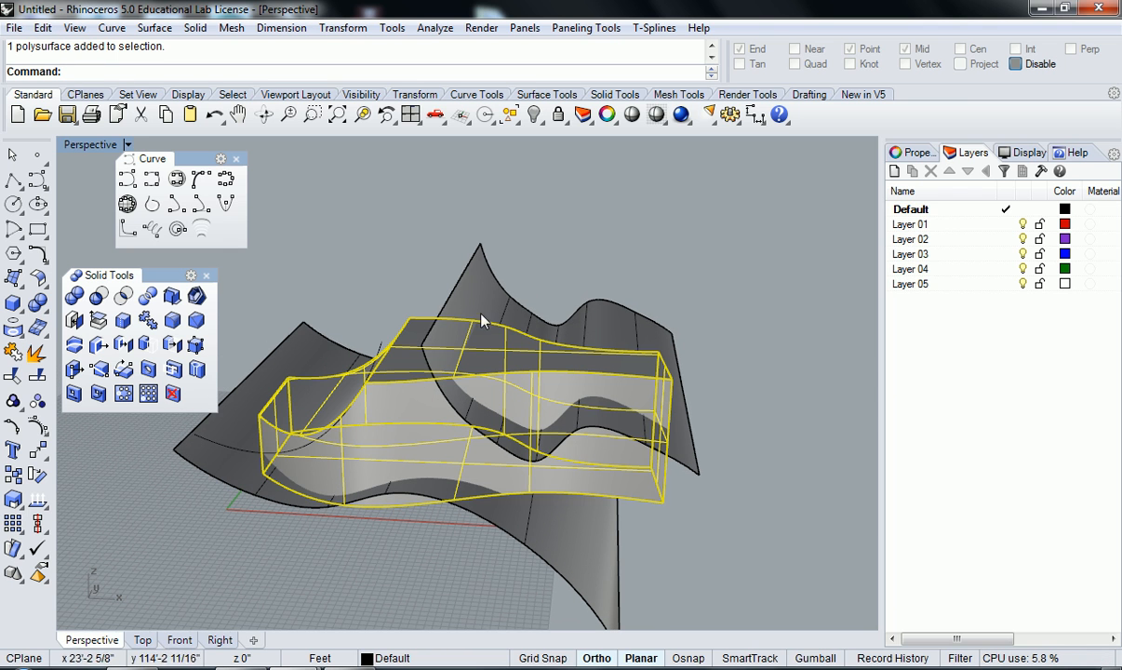
right_drag(524, 426, 508, 404)
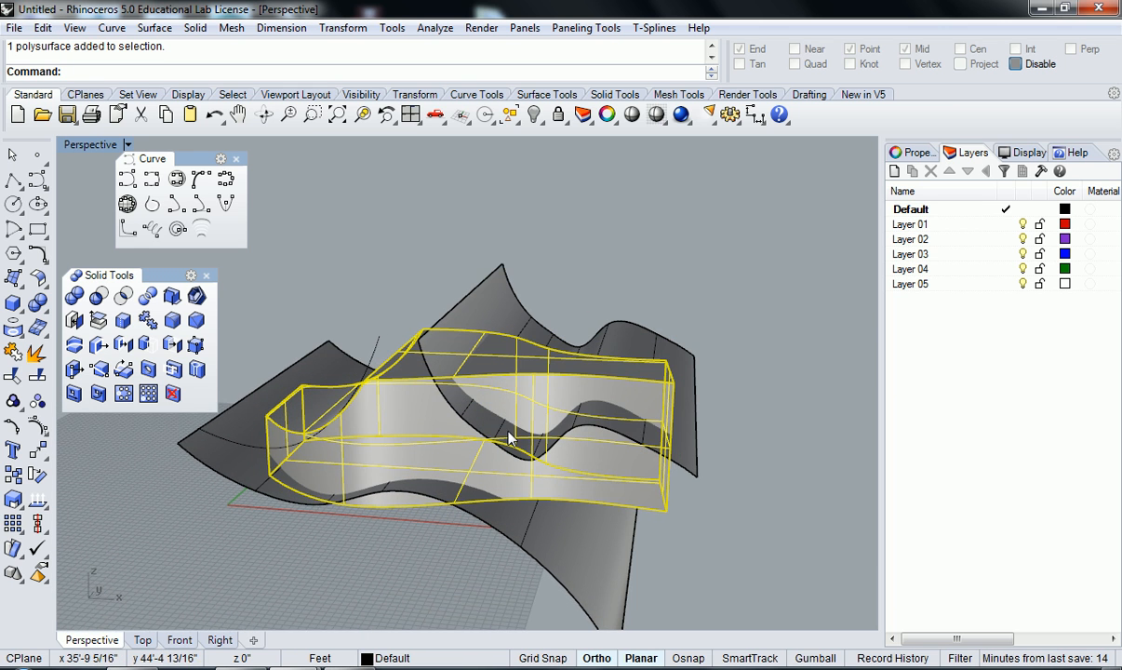
click(147, 295)
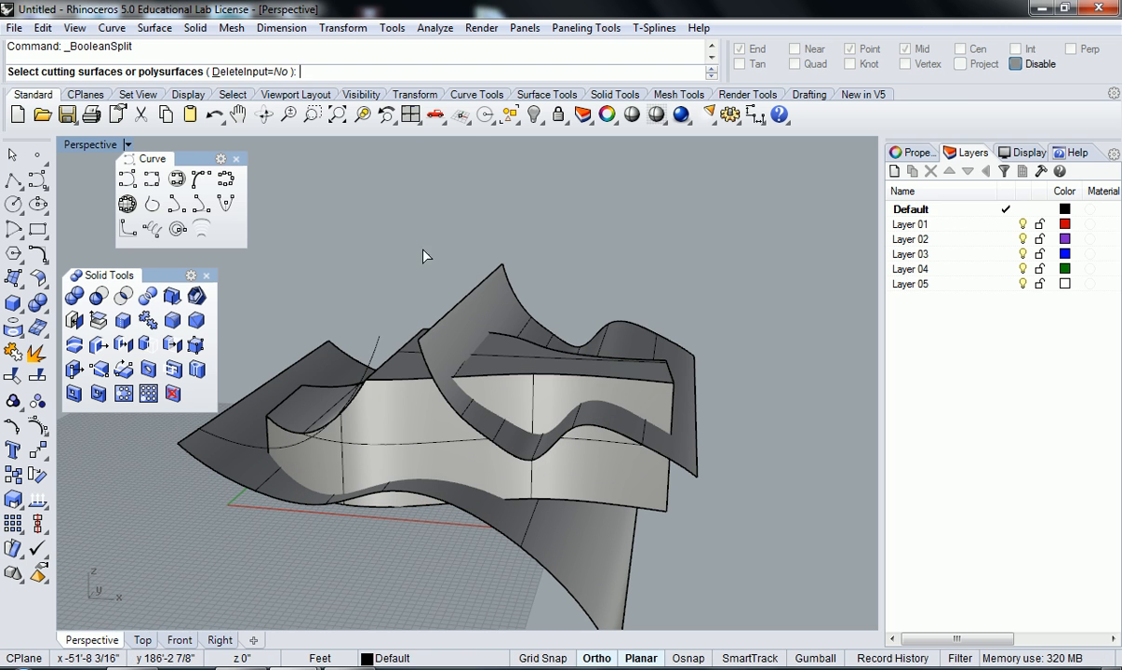
click(251, 72)
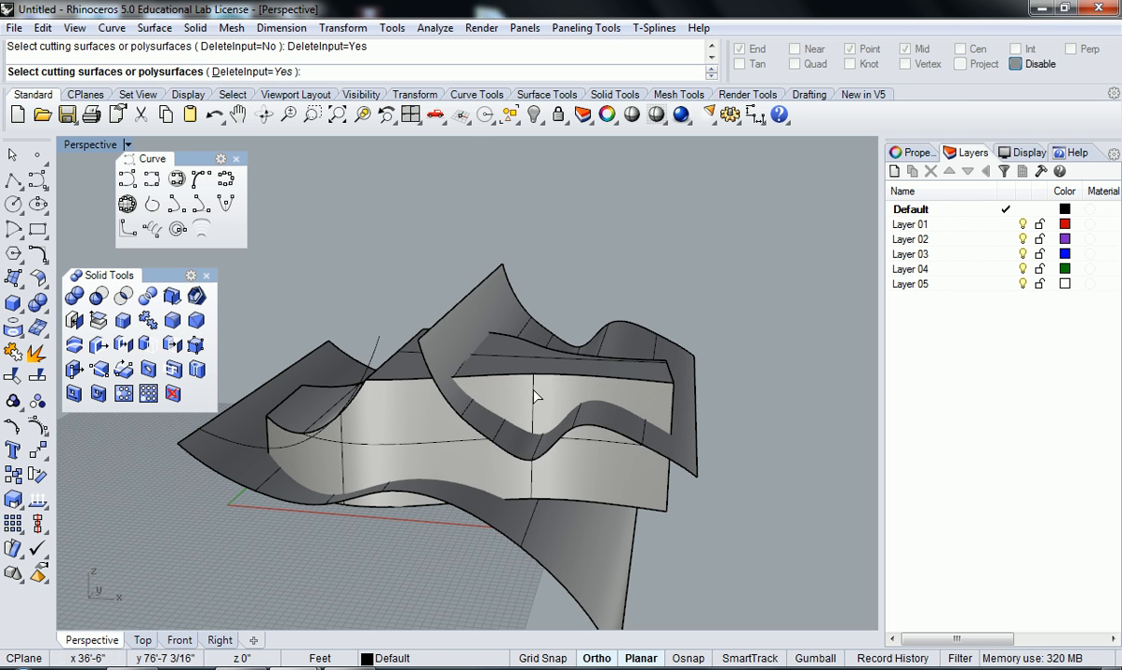
Boolean-split the solid with the second extruded surface, keeping DeleteInput at Yes
click(523, 393)
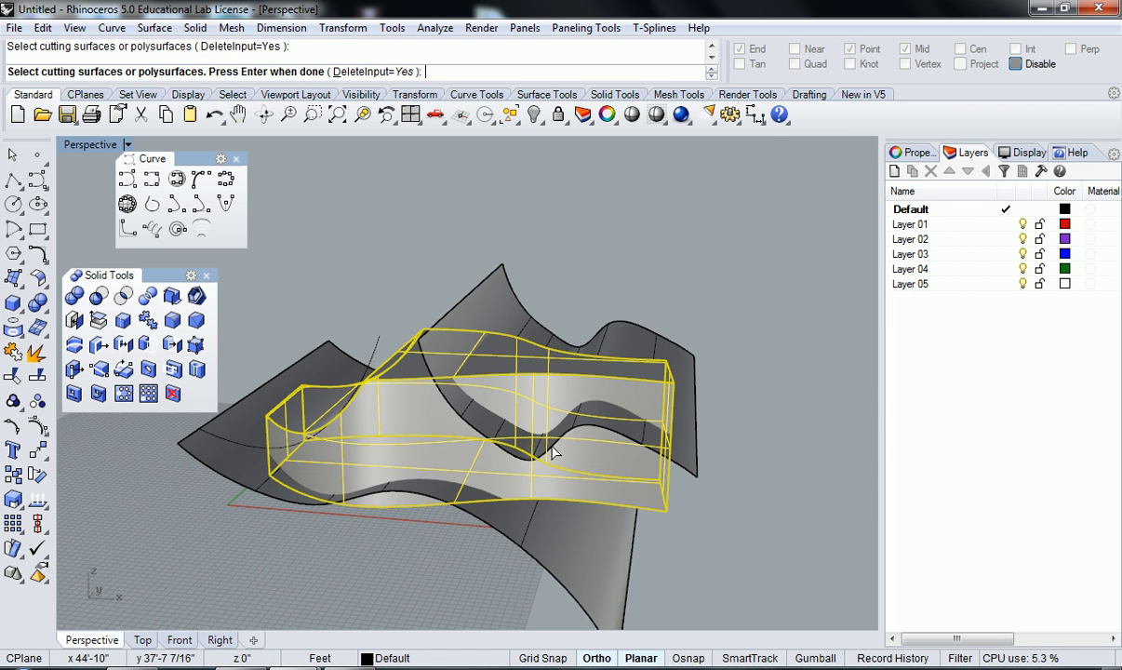
key(Return)
click(510, 311)
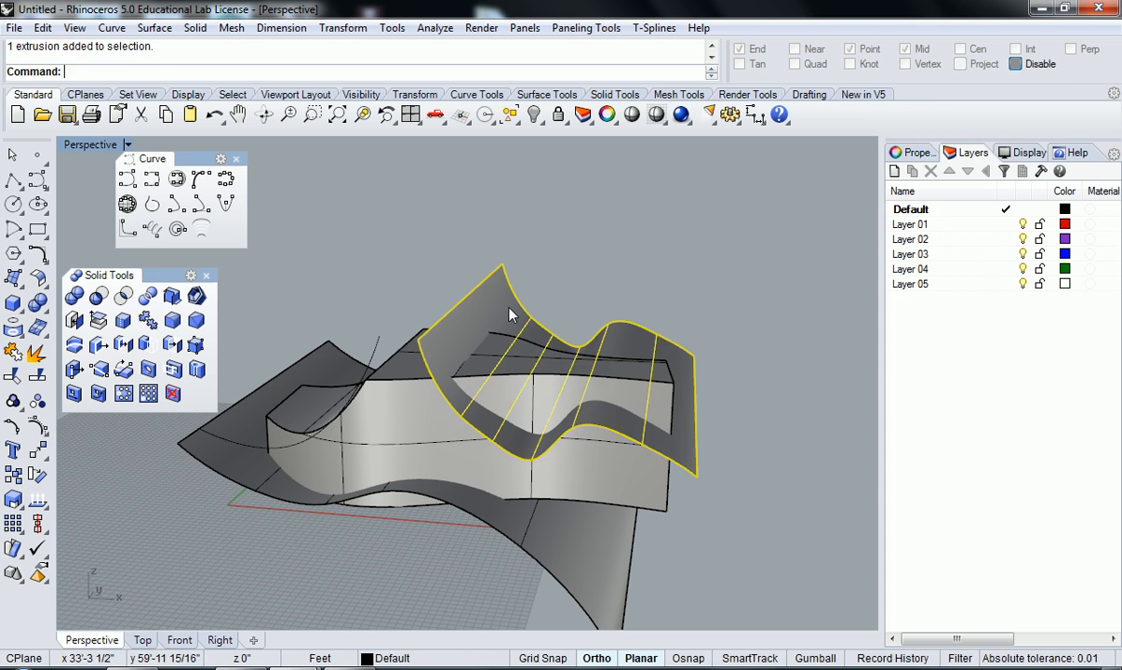
key(Return)
key(Return)
key(Return)
click(406, 440)
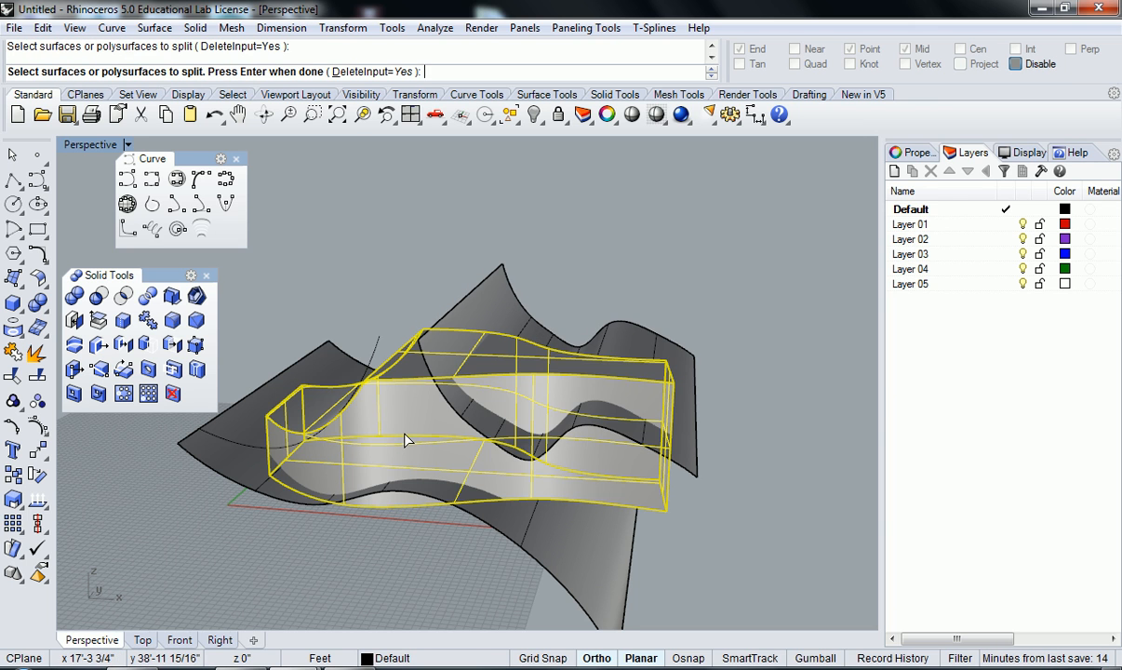
key(Return)
click(503, 311)
key(Return)
Hide the upper cut-off piece together with the second cutting surface
click(540, 386)
mouse_move(540, 385)
right_down()
mouse_move(554, 394)
mouse_move(541, 396)
right_up()
key(ctrl+h)
Lower the straight end edge of the remaining cutting surface slightly with the Gumball, as a sub-object edit
right_drag(674, 367, 399, 466)
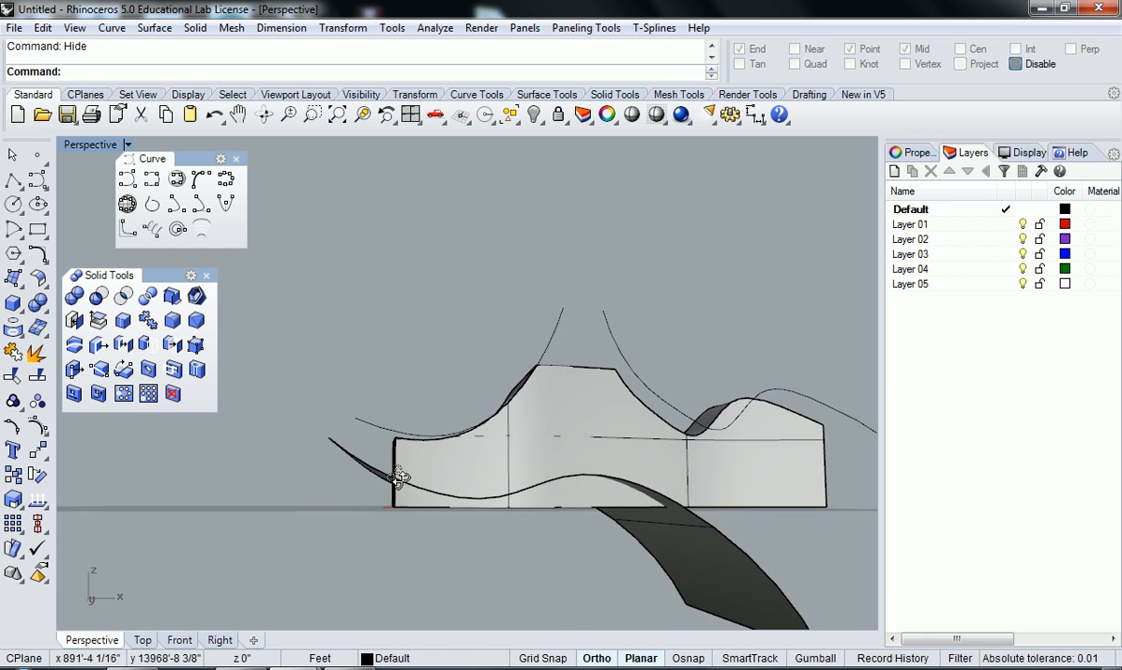
scroll(670, 516, up, 6)
right_drag(451, 505, 503, 491)
scroll(481, 453, down, 6)
scroll(483, 465, up, 2)
scroll(484, 469, up, 6)
scroll(353, 490, down, 4)
shift+right_drag(354, 483, 438, 540)
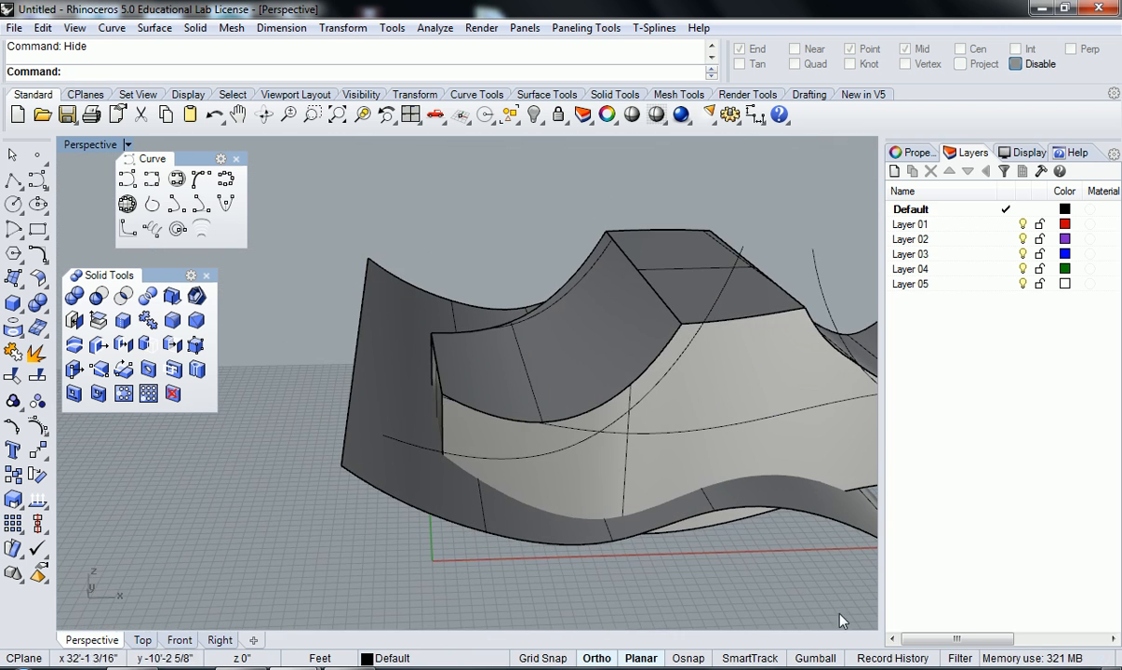
mouse_move(363, 400)
right_down()
mouse_move(401, 426)
mouse_move(378, 394)
right_up()
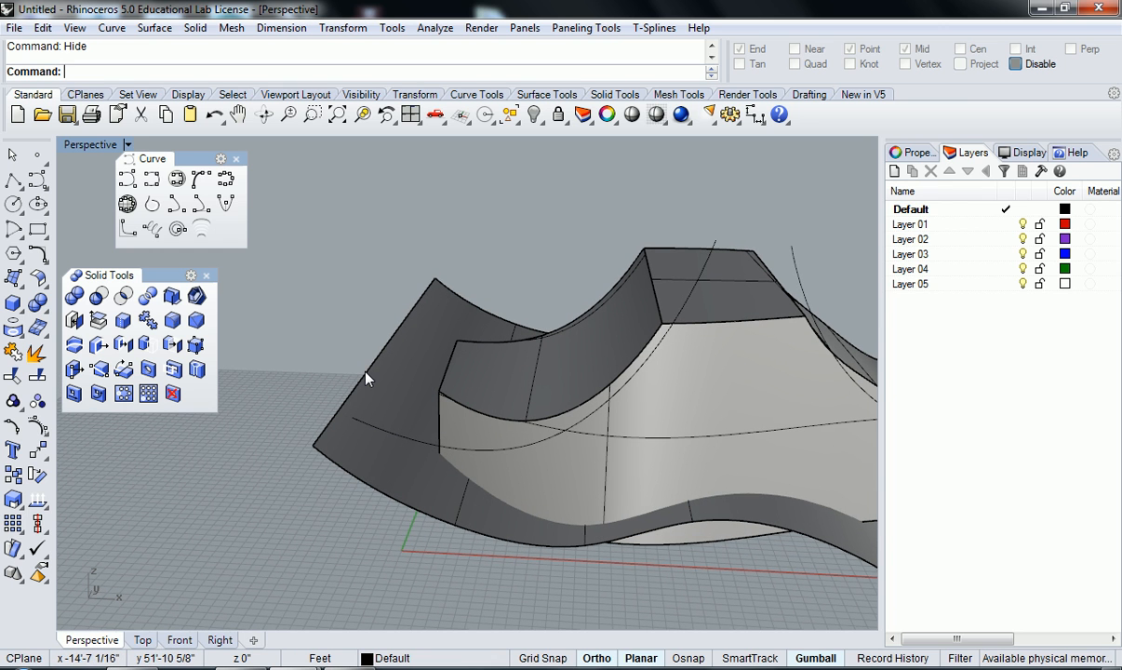
ctrl+shift+click(365, 378)
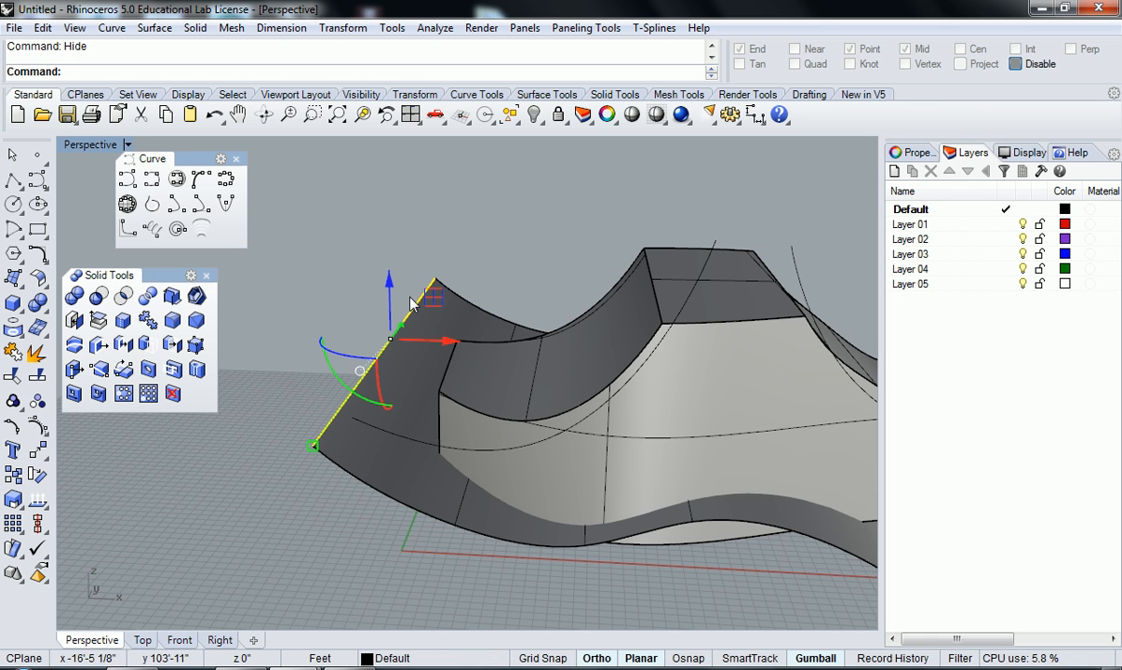
right_drag(303, 408, 359, 307)
drag(345, 335, 348, 361)
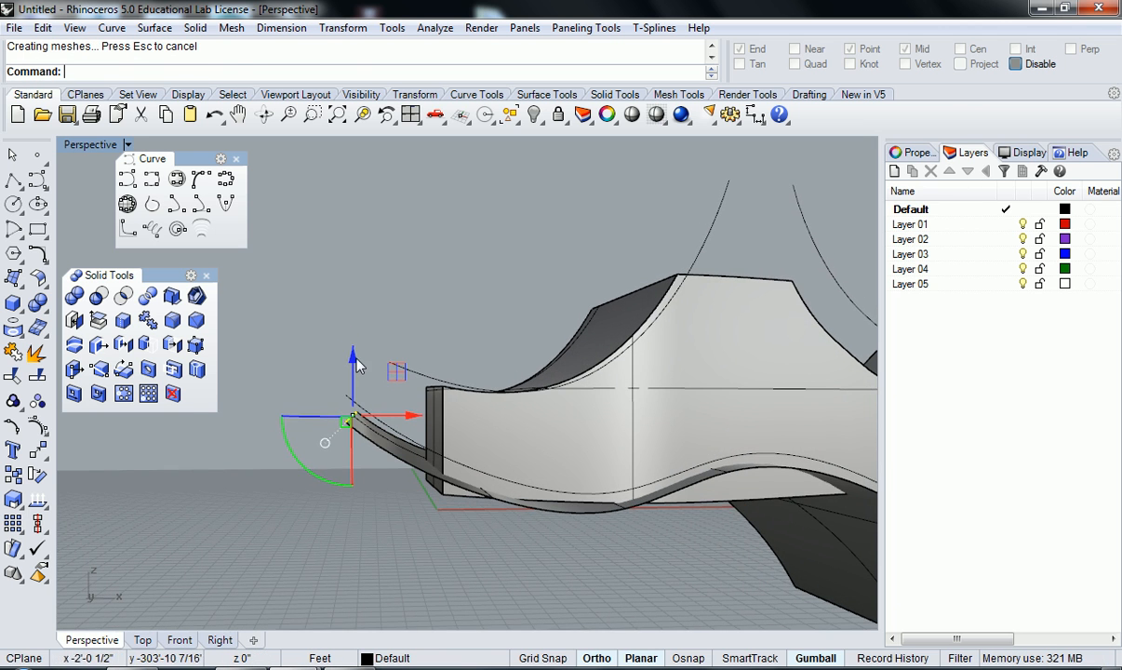
mouse_move(351, 362)
mouse_down()
mouse_move(354, 383)
mouse_move(356, 356)
mouse_up()
right_drag(454, 530, 473, 583)
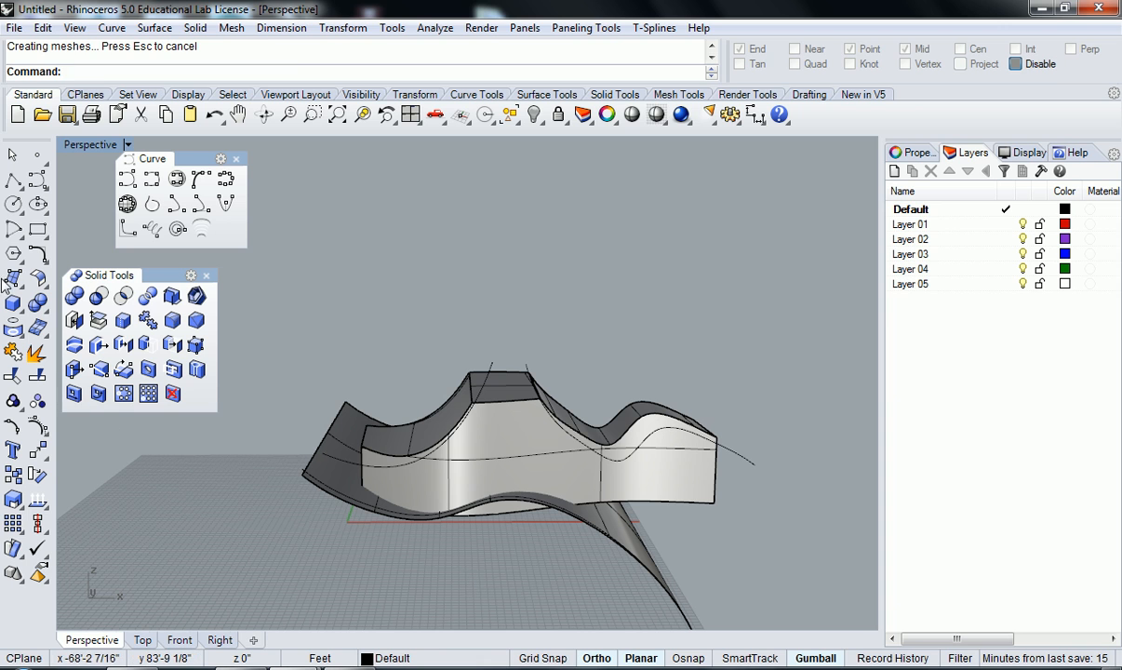
Boolean-split the solid with the adjusted lower cutting surface, with DeleteInput set to Yes
click(148, 296)
click(519, 466)
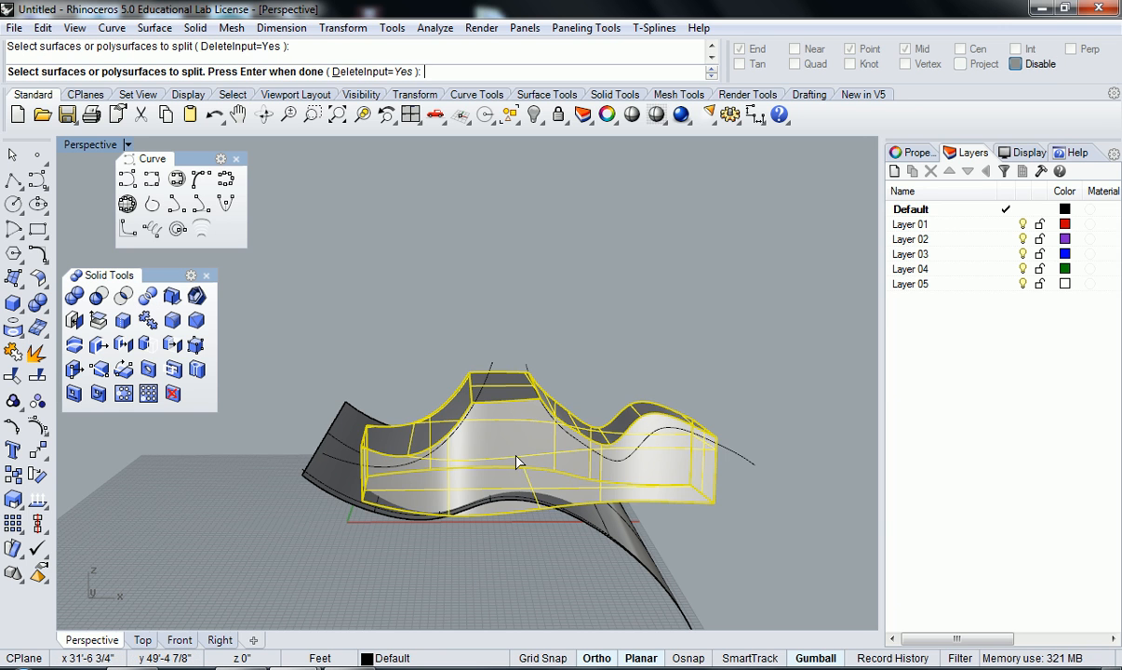
key(Return)
click(327, 487)
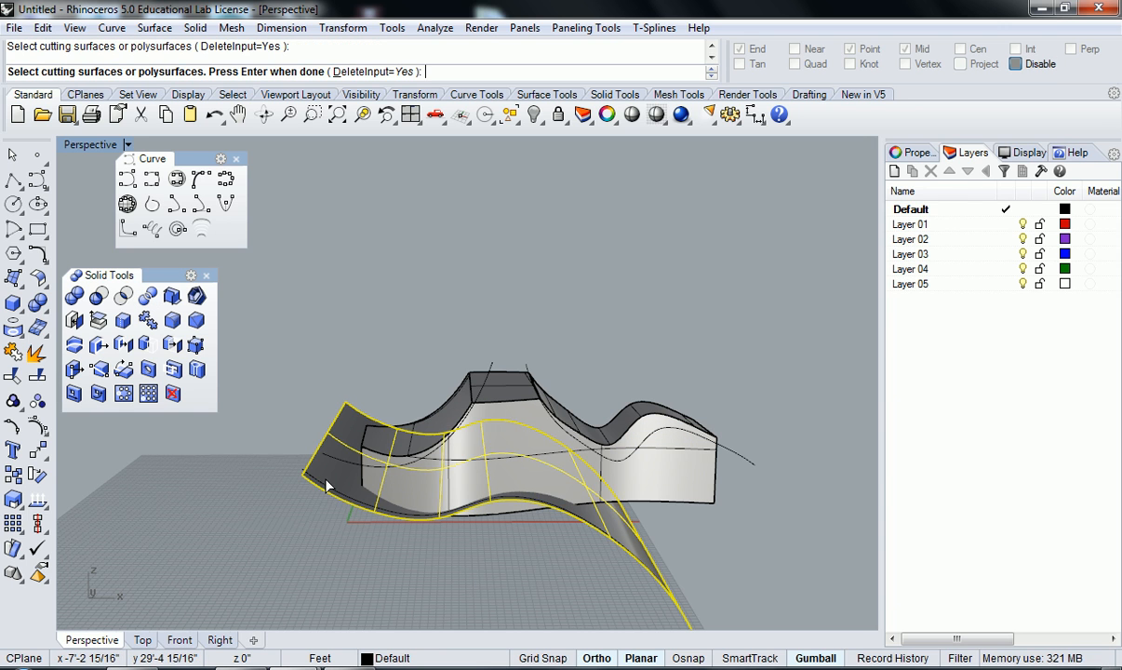
key(Return)
Hide the lower cutting surface and the cut-off piece beneath the solid
right_drag(347, 519, 354, 490)
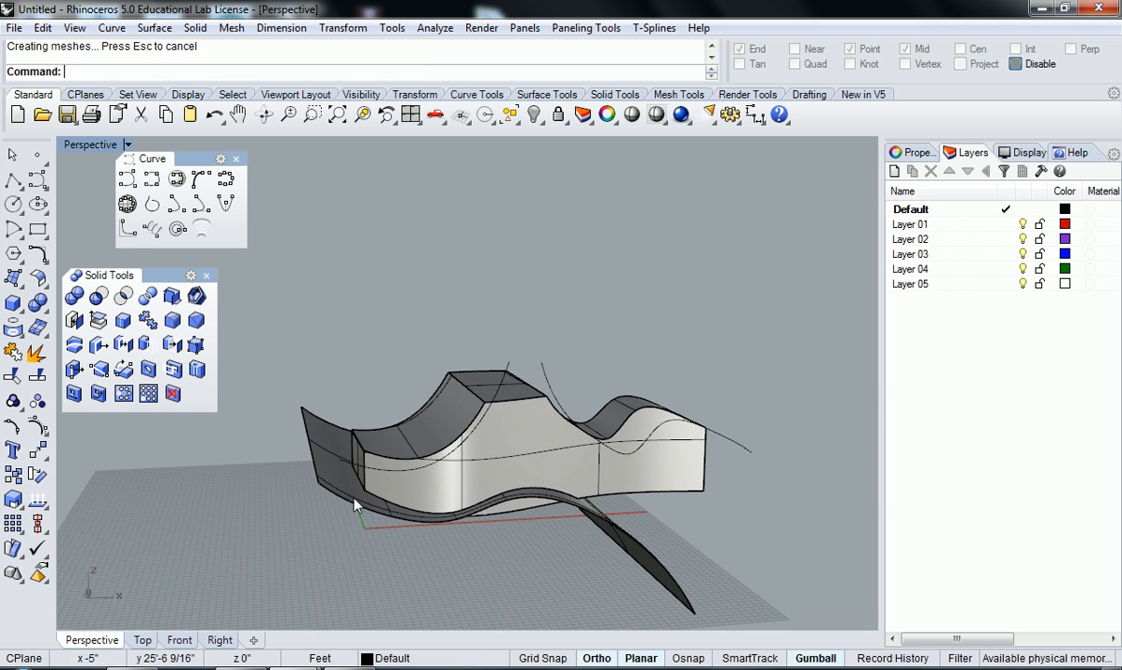
click(335, 478)
key(Return)
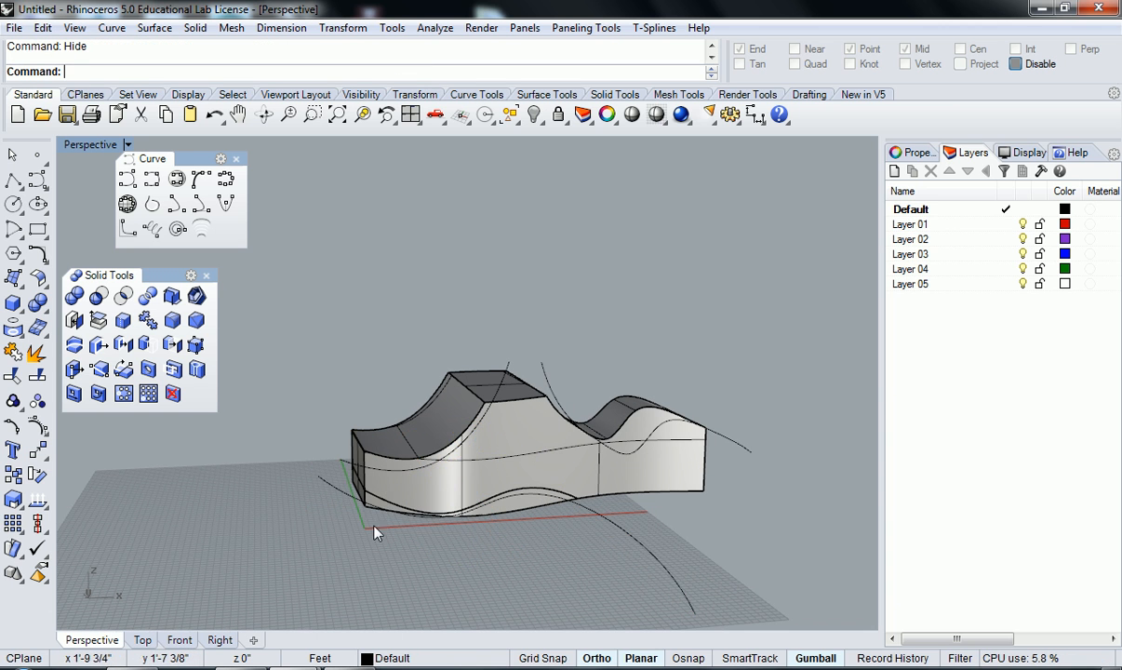
scroll(352, 494, up, 5)
mouse_move(353, 524)
right_down()
mouse_move(393, 503)
mouse_move(475, 491)
mouse_move(641, 521)
mouse_move(369, 465)
mouse_move(498, 451)
mouse_move(500, 441)
mouse_move(445, 453)
mouse_move(401, 482)
mouse_move(501, 484)
mouse_move(614, 465)
mouse_move(393, 493)
mouse_move(593, 471)
mouse_move(407, 480)
mouse_move(366, 464)
mouse_move(431, 451)
mouse_move(328, 471)
mouse_move(311, 491)
mouse_move(328, 498)
mouse_move(322, 529)
mouse_move(540, 496)
mouse_move(532, 409)
mouse_move(341, 524)
mouse_move(253, 468)
mouse_move(702, 550)
mouse_move(396, 526)
mouse_move(571, 509)
mouse_move(394, 518)
mouse_move(363, 501)
mouse_move(313, 545)
right_up()
click(533, 410)
key(Escape)
click(335, 482)
right_drag(355, 498, 305, 472)
click(329, 514)
click(239, 510)
Examine the finished cut solid and its leftover construction curves from several sides
right_drag(239, 518, 344, 531)
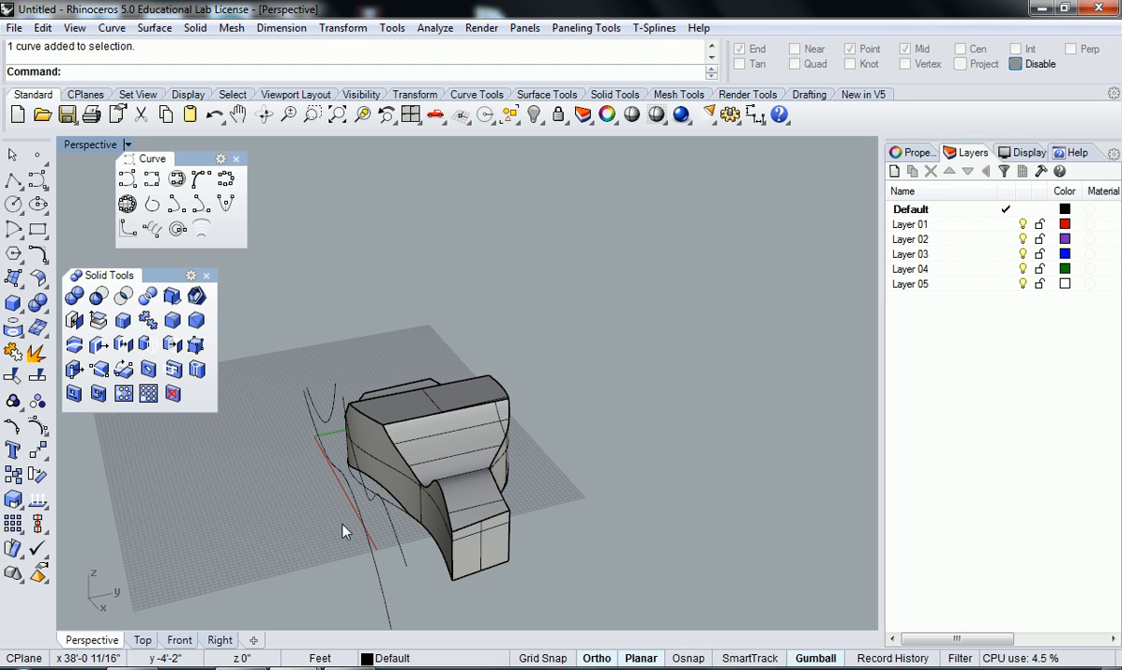
right_drag(326, 491, 567, 518)
click(499, 466)
right_drag(374, 451, 450, 465)
click(452, 535)
right_drag(452, 535, 480, 468)
click(467, 376)
click(434, 379)
click(284, 475)
right_drag(285, 482, 280, 505)
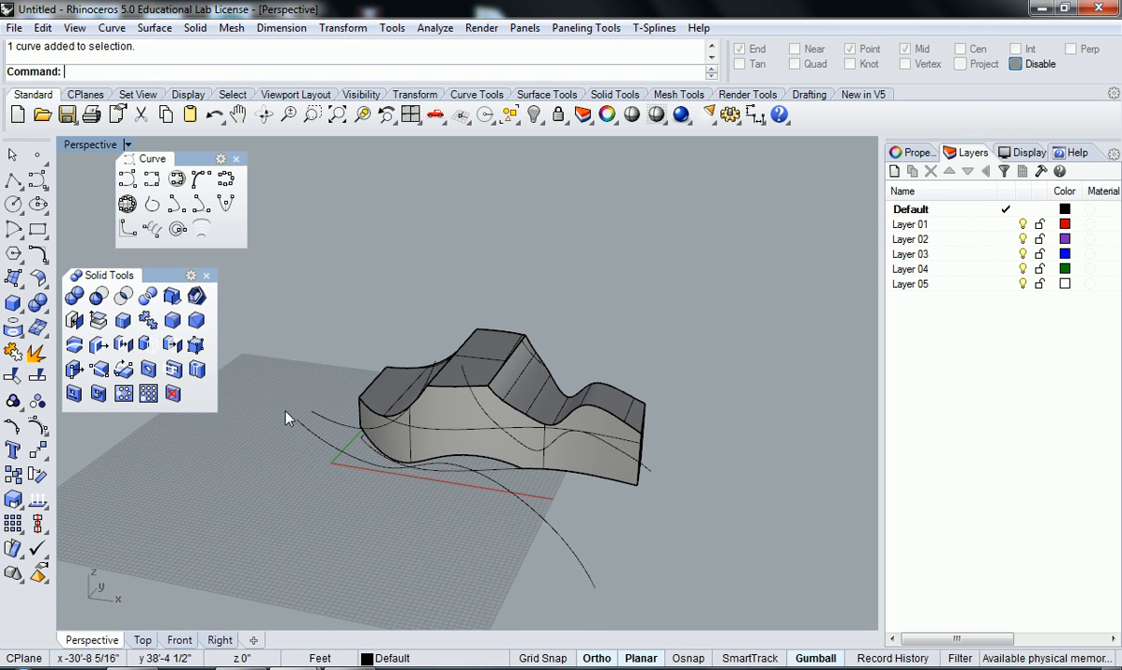
Show all four viewports zoomed to extents and close the floating Curve and Solid Tools toolbars
click(386, 114)
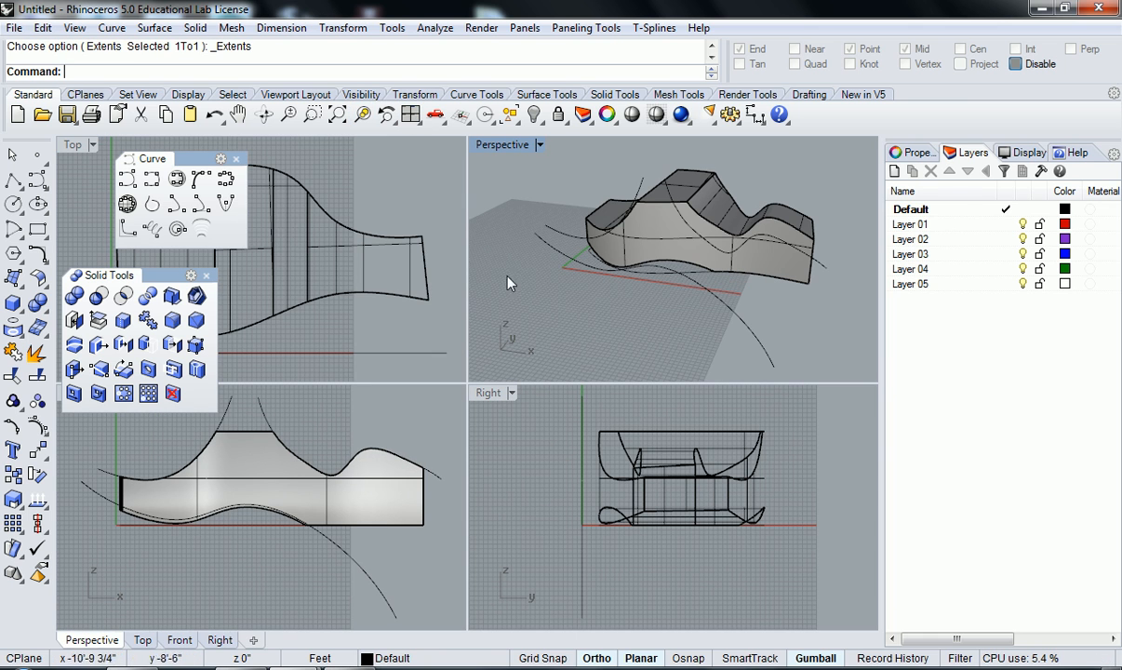
click(236, 160)
click(206, 275)
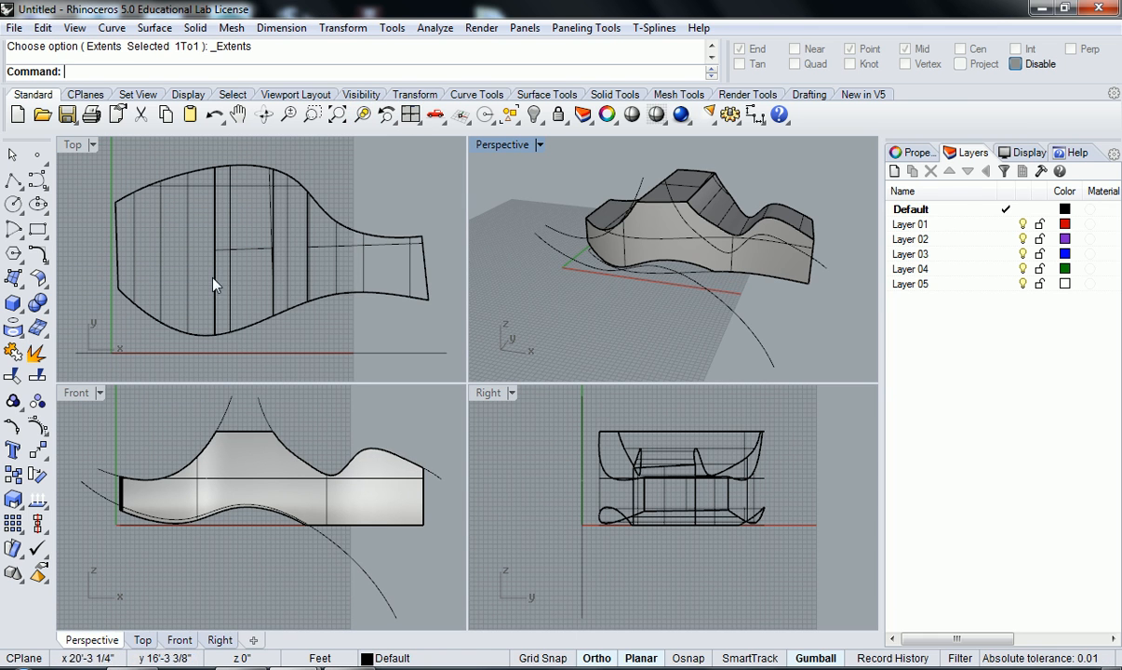